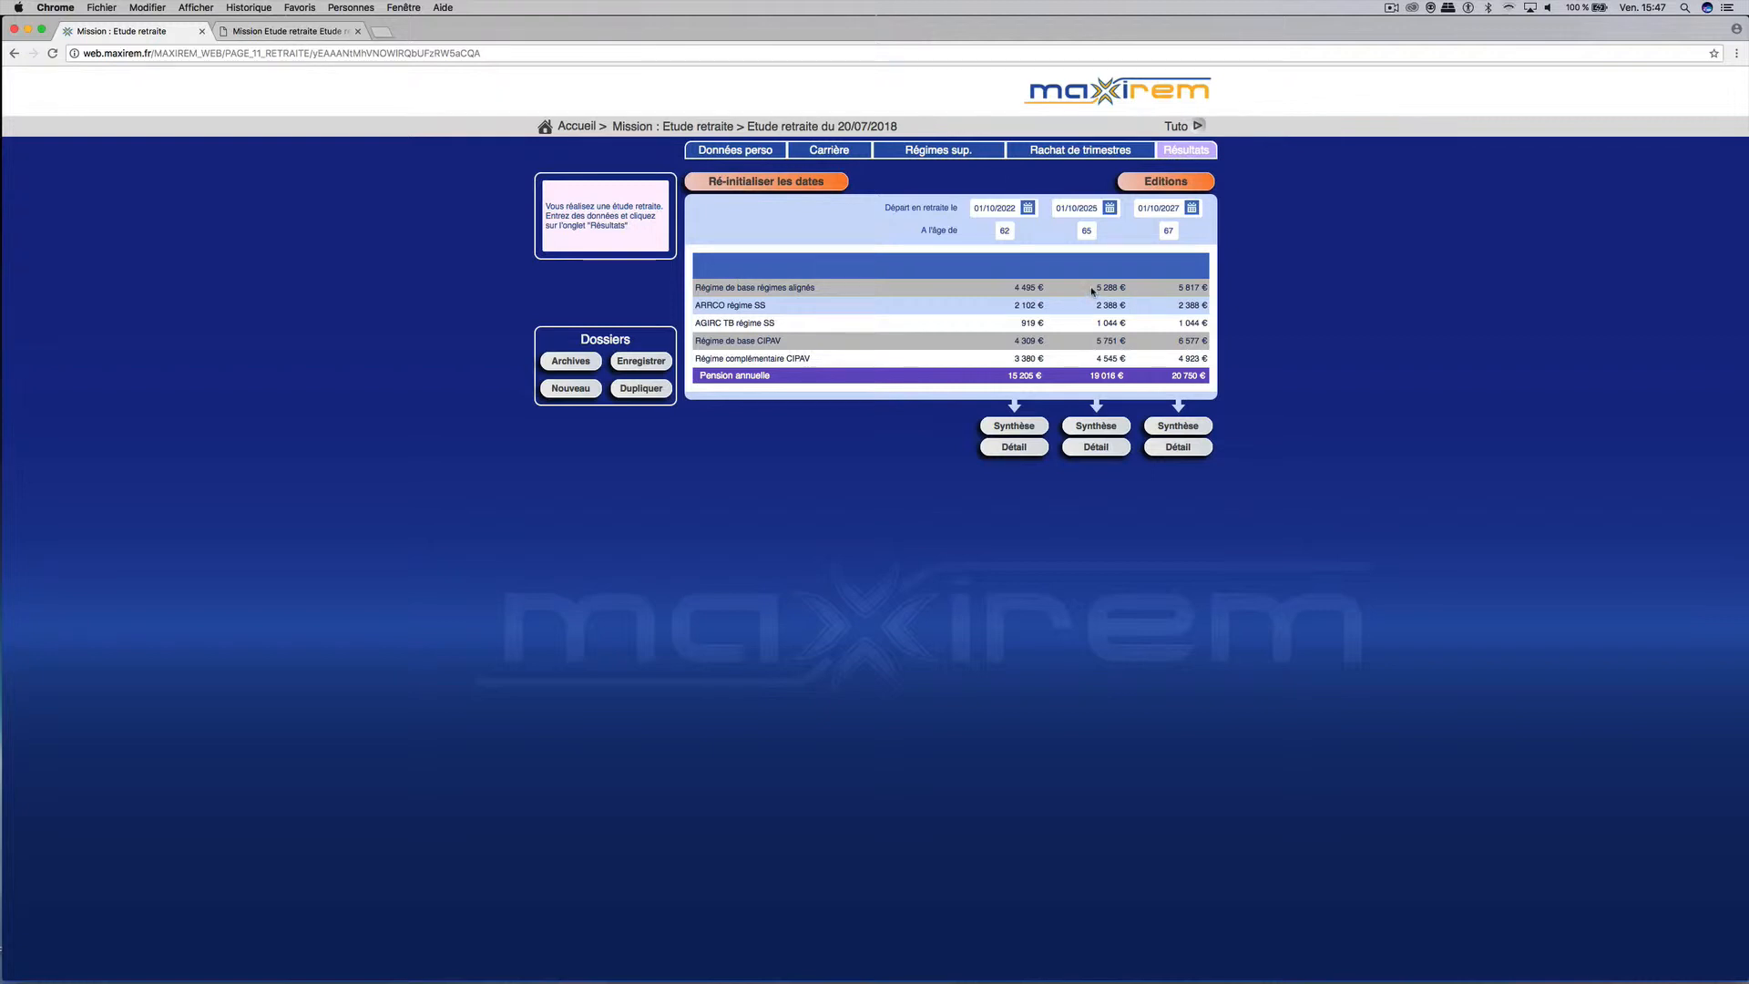
Review the pension summary for retirement at 62 and the validated quarters per year in the career statement.
{"action": "mouse_move", "coordinate": [1092, 290]}
{"action": "left_click", "coordinate": [1031, 428]}
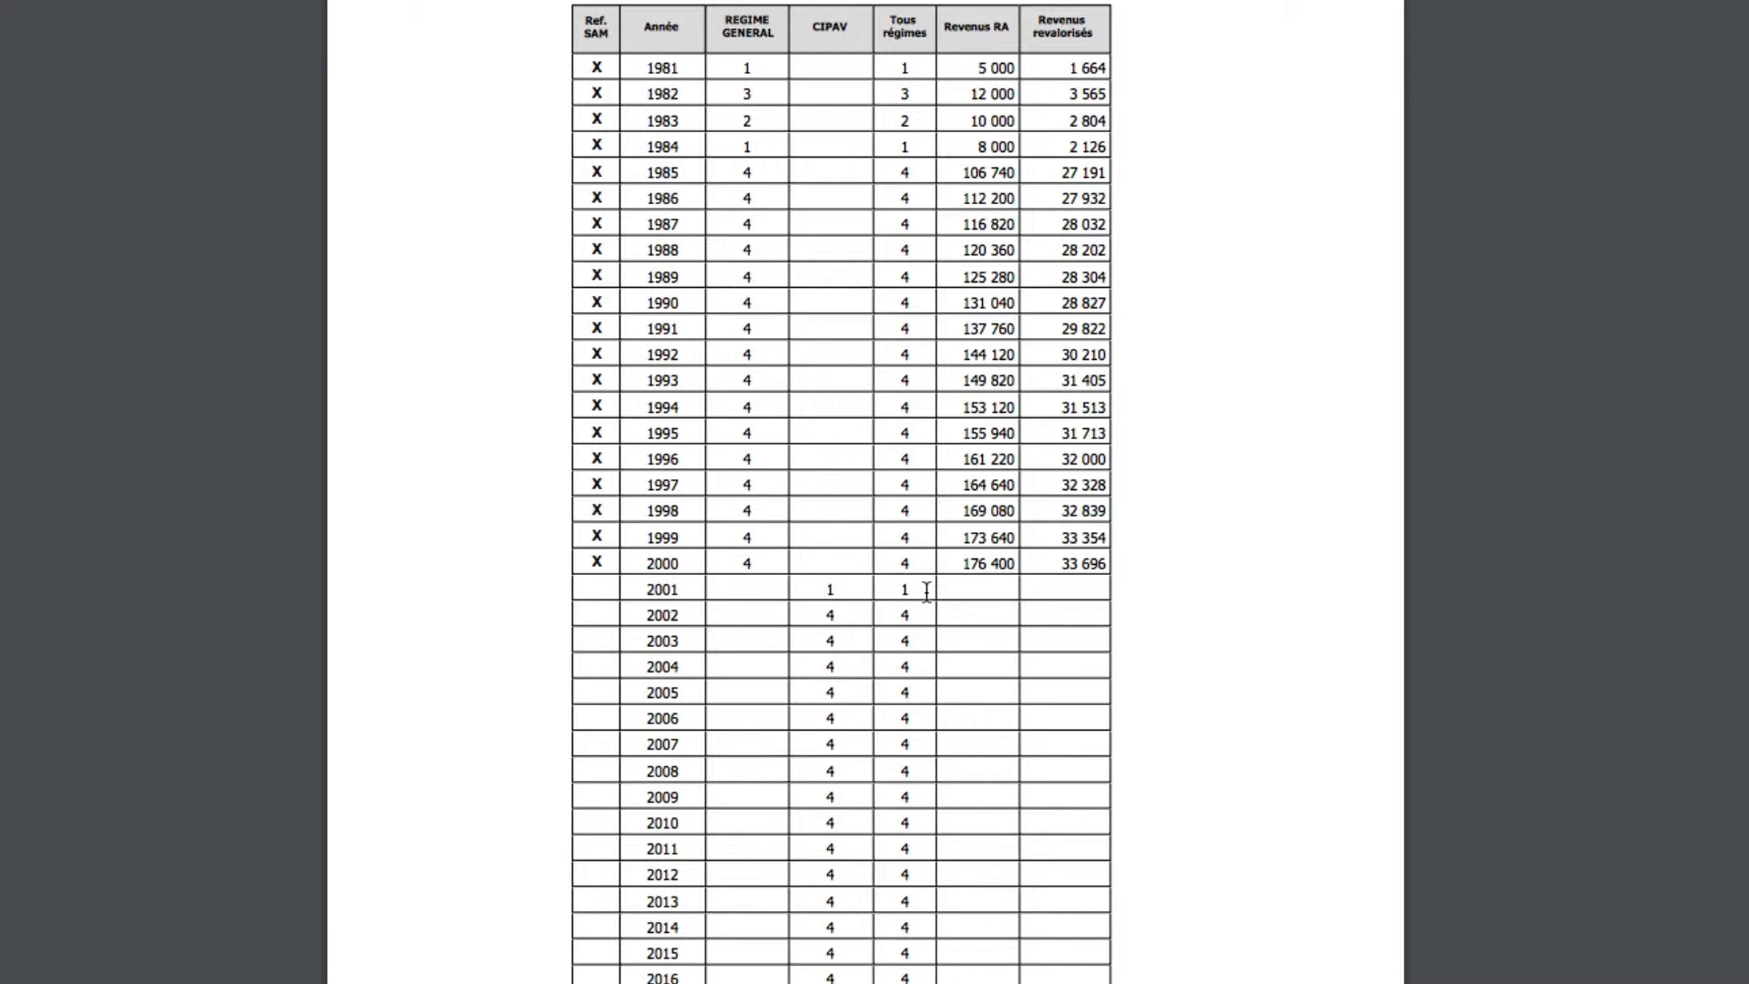
{"action": "scroll", "coordinate": [926, 592], "scroll_direction": "down", "scroll_amount": 1}
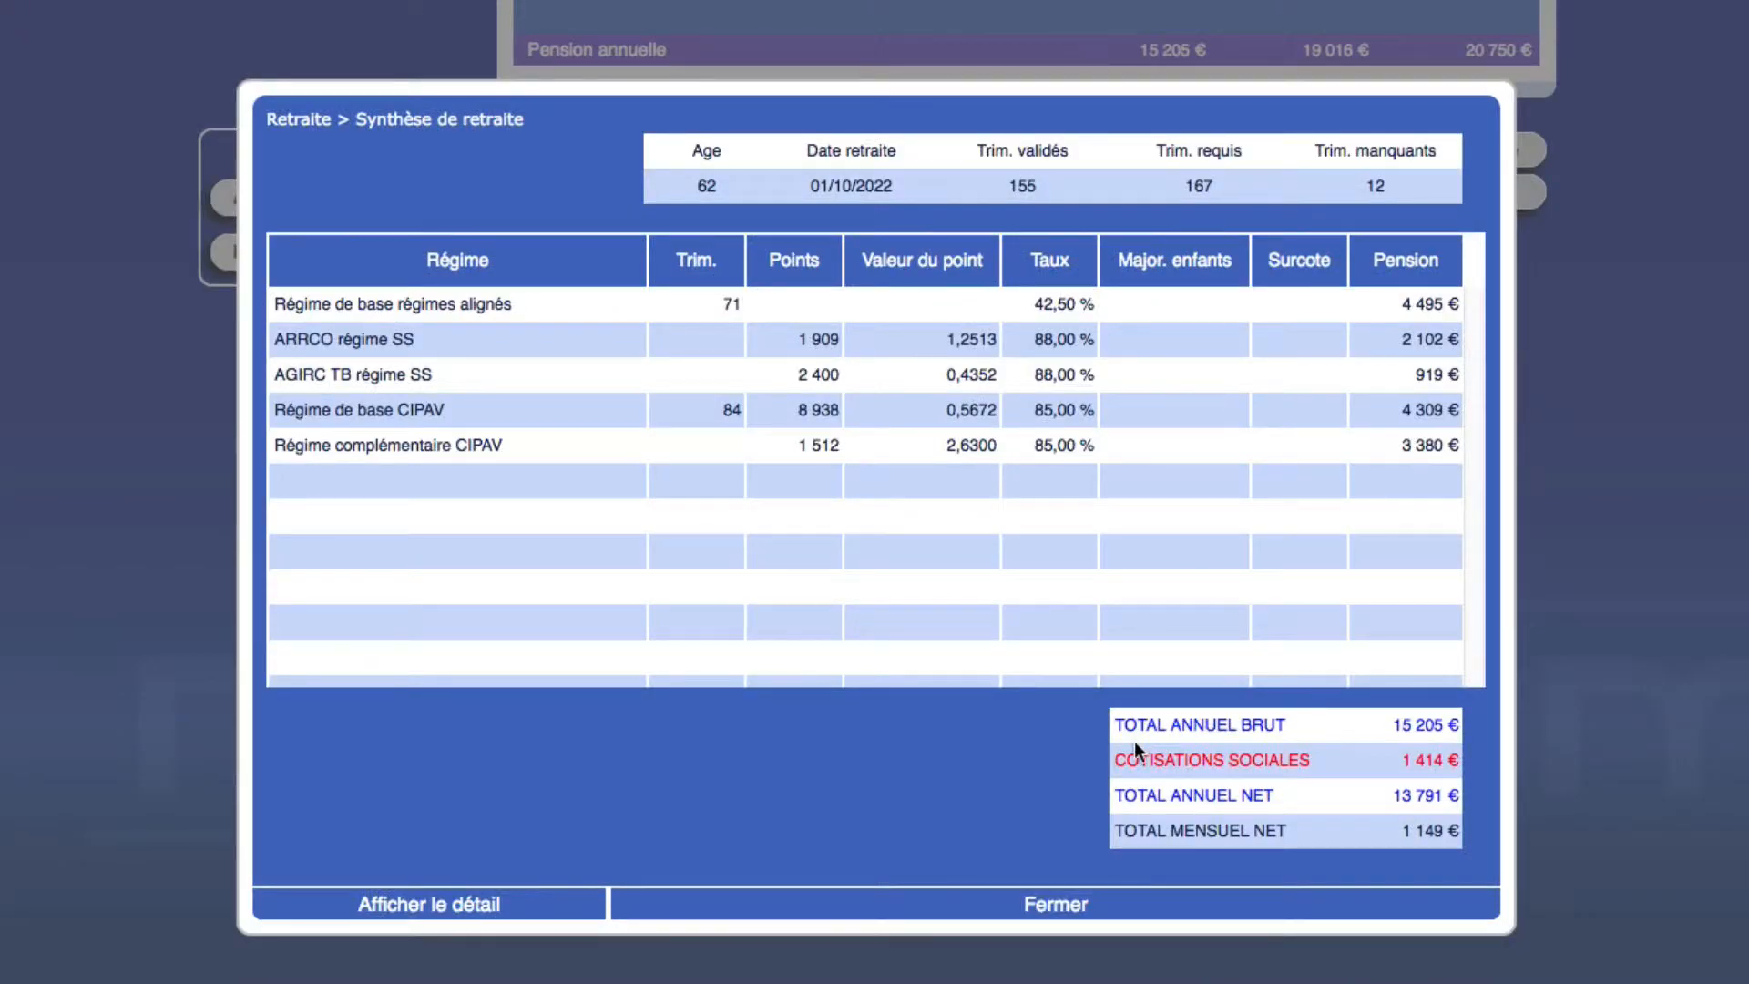
{"action": "left_click", "coordinate": [1085, 920]}
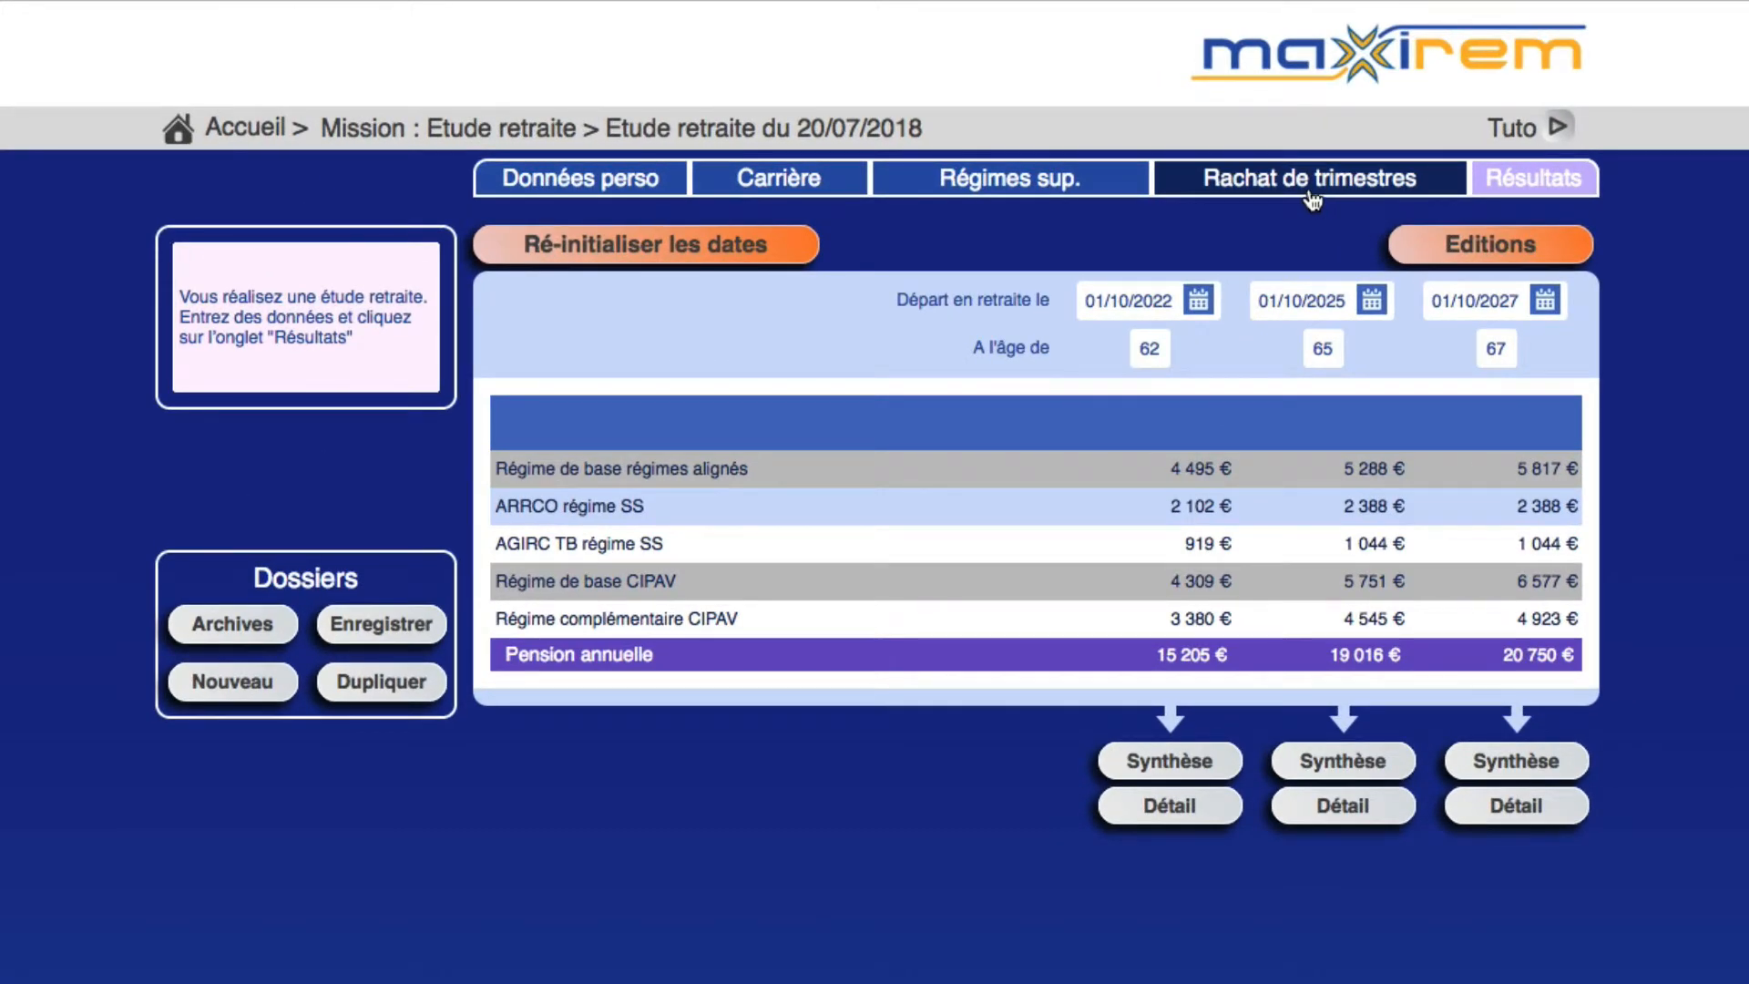
For the quarter buyback, set the average income to 40 000 € and both the current and retirement tax brackets to 30.
{"action": "left_click", "coordinate": [1311, 193]}
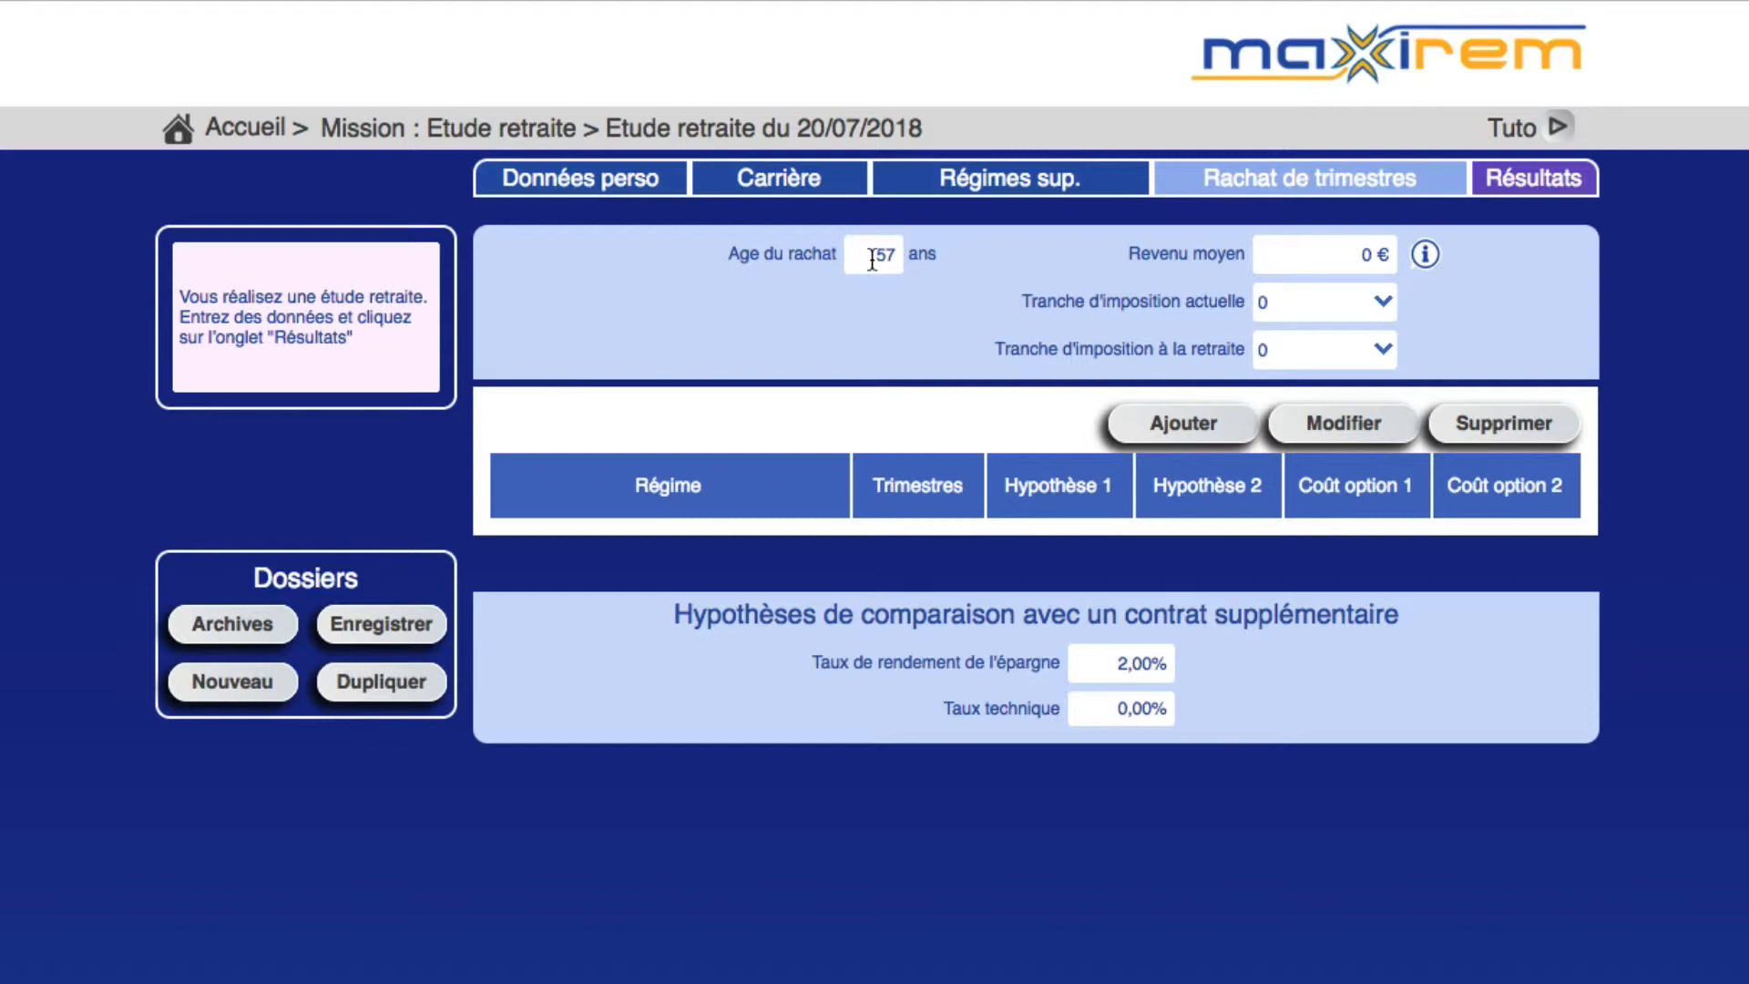
{"action": "left_click", "coordinate": [1345, 255]}
{"action": "type", "text": "40000"}
{"action": "left_click", "coordinate": [1383, 308]}
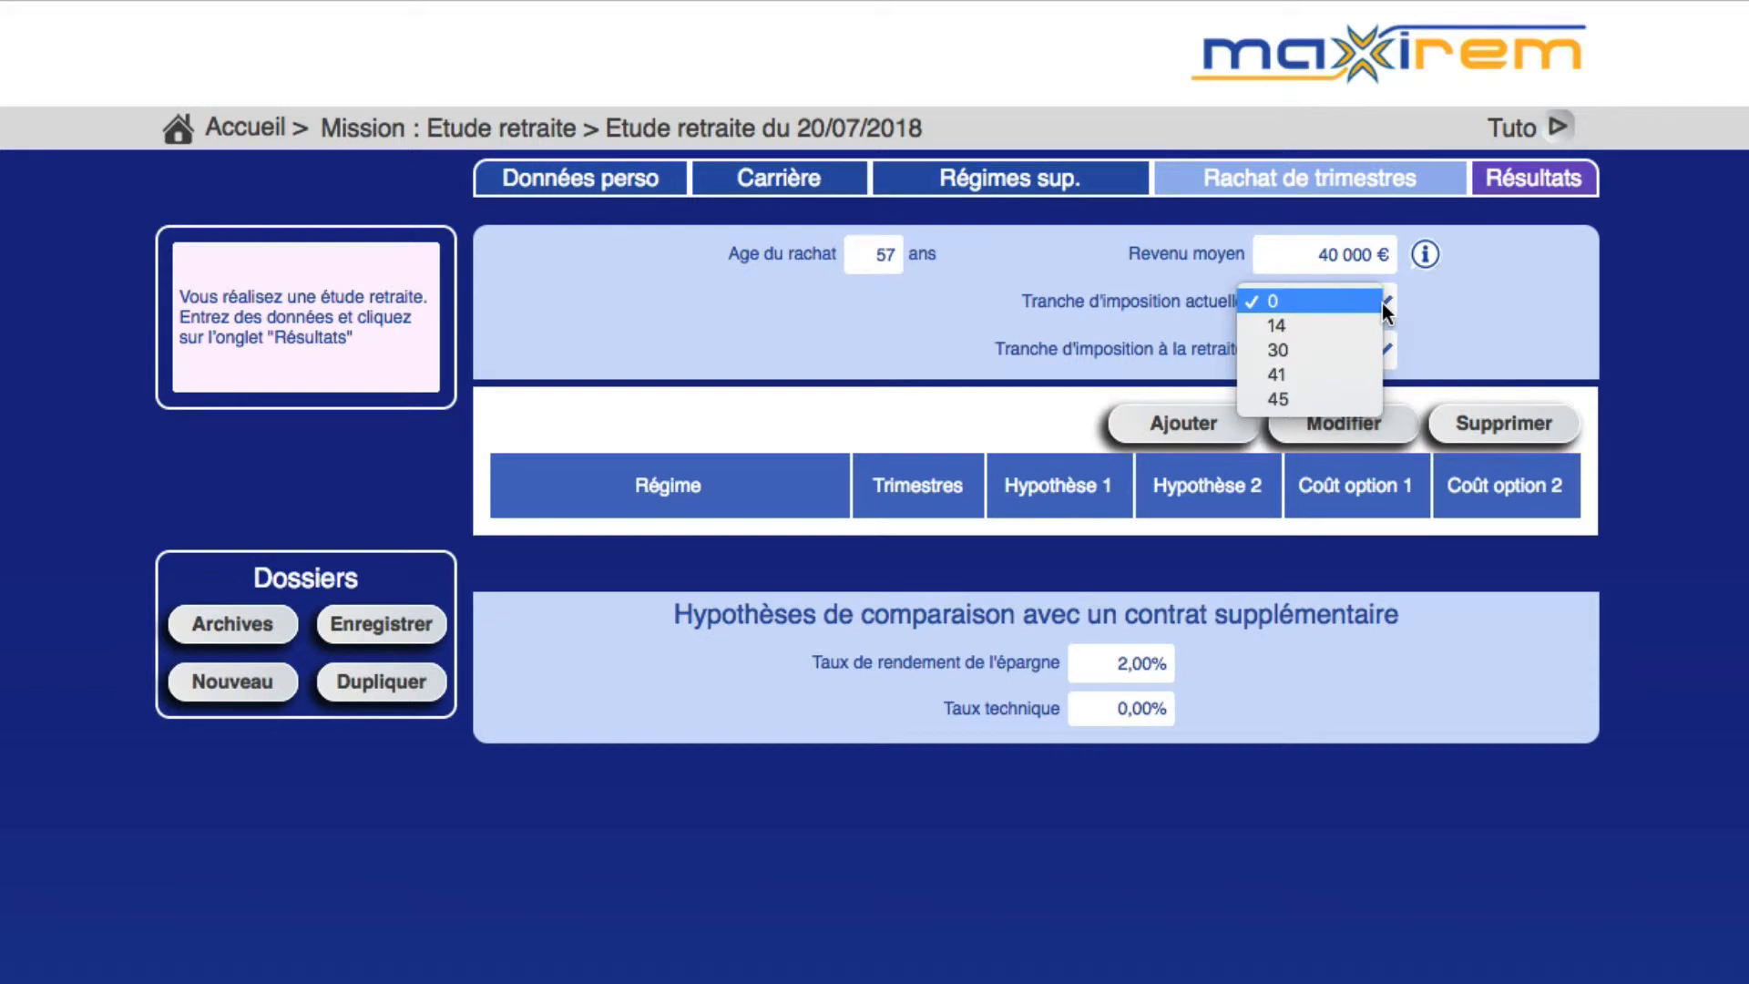
{"action": "left_click", "coordinate": [1316, 352]}
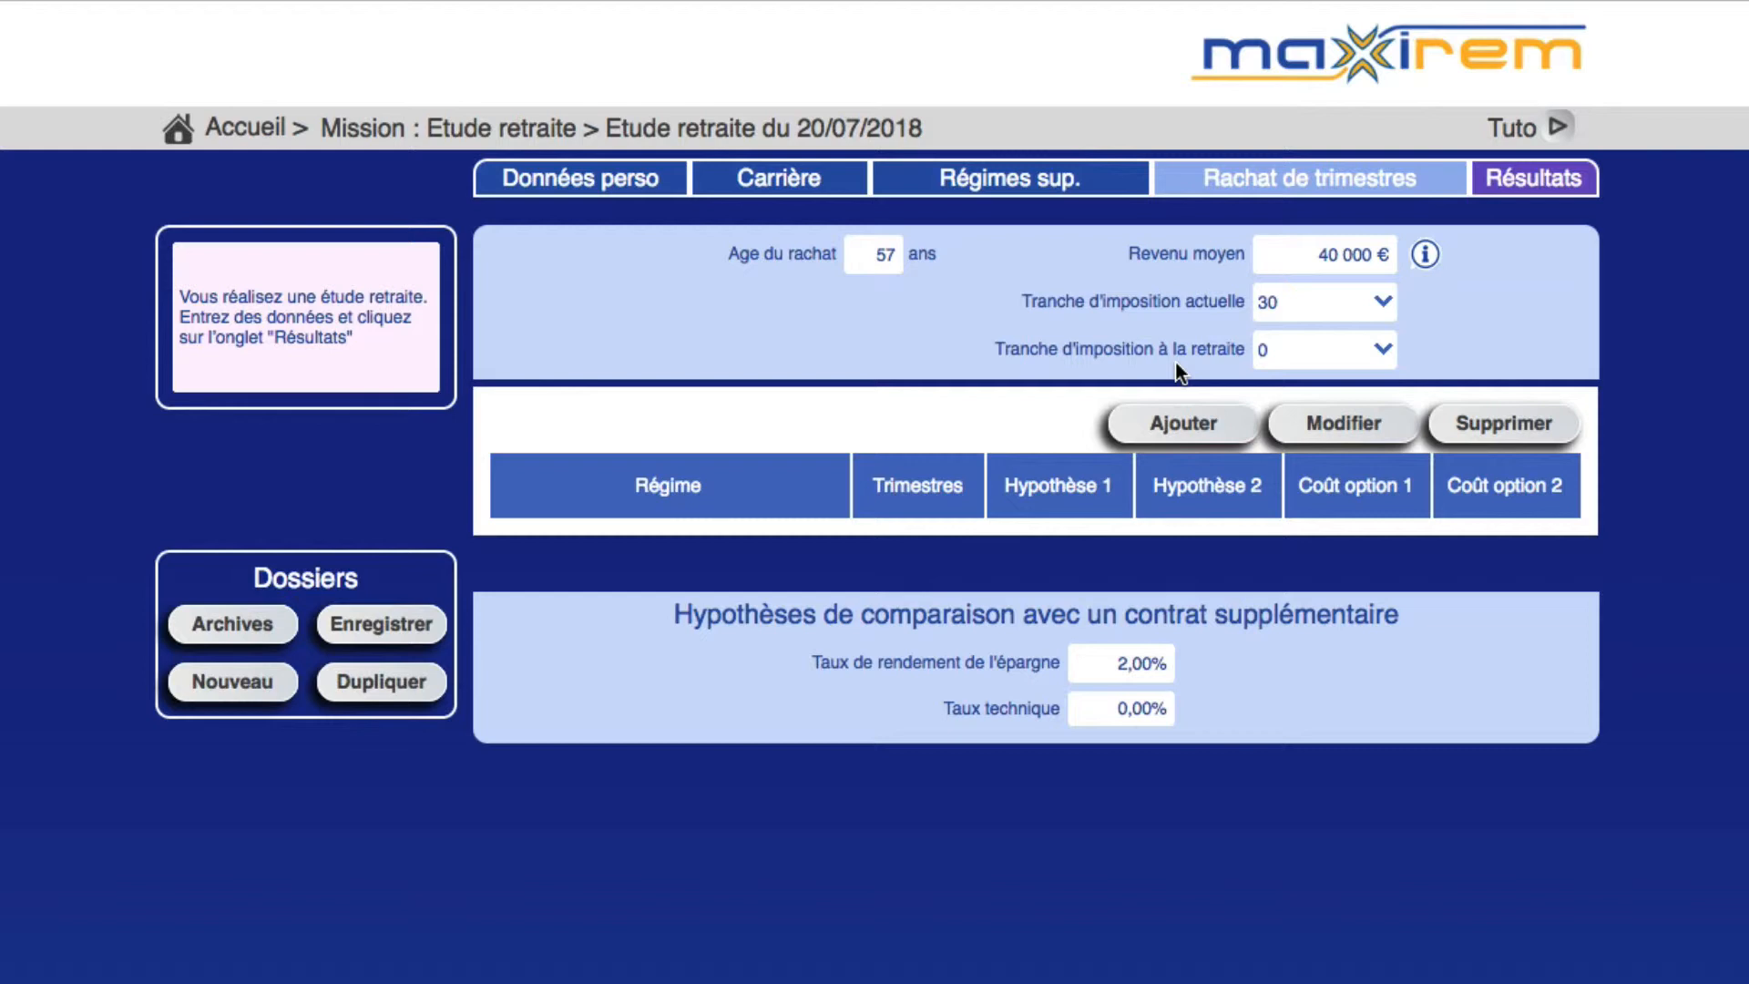
{"action": "left_click", "coordinate": [1309, 352]}
{"action": "left_click", "coordinate": [1295, 398]}
{"action": "left_click", "coordinate": [1104, 670]}
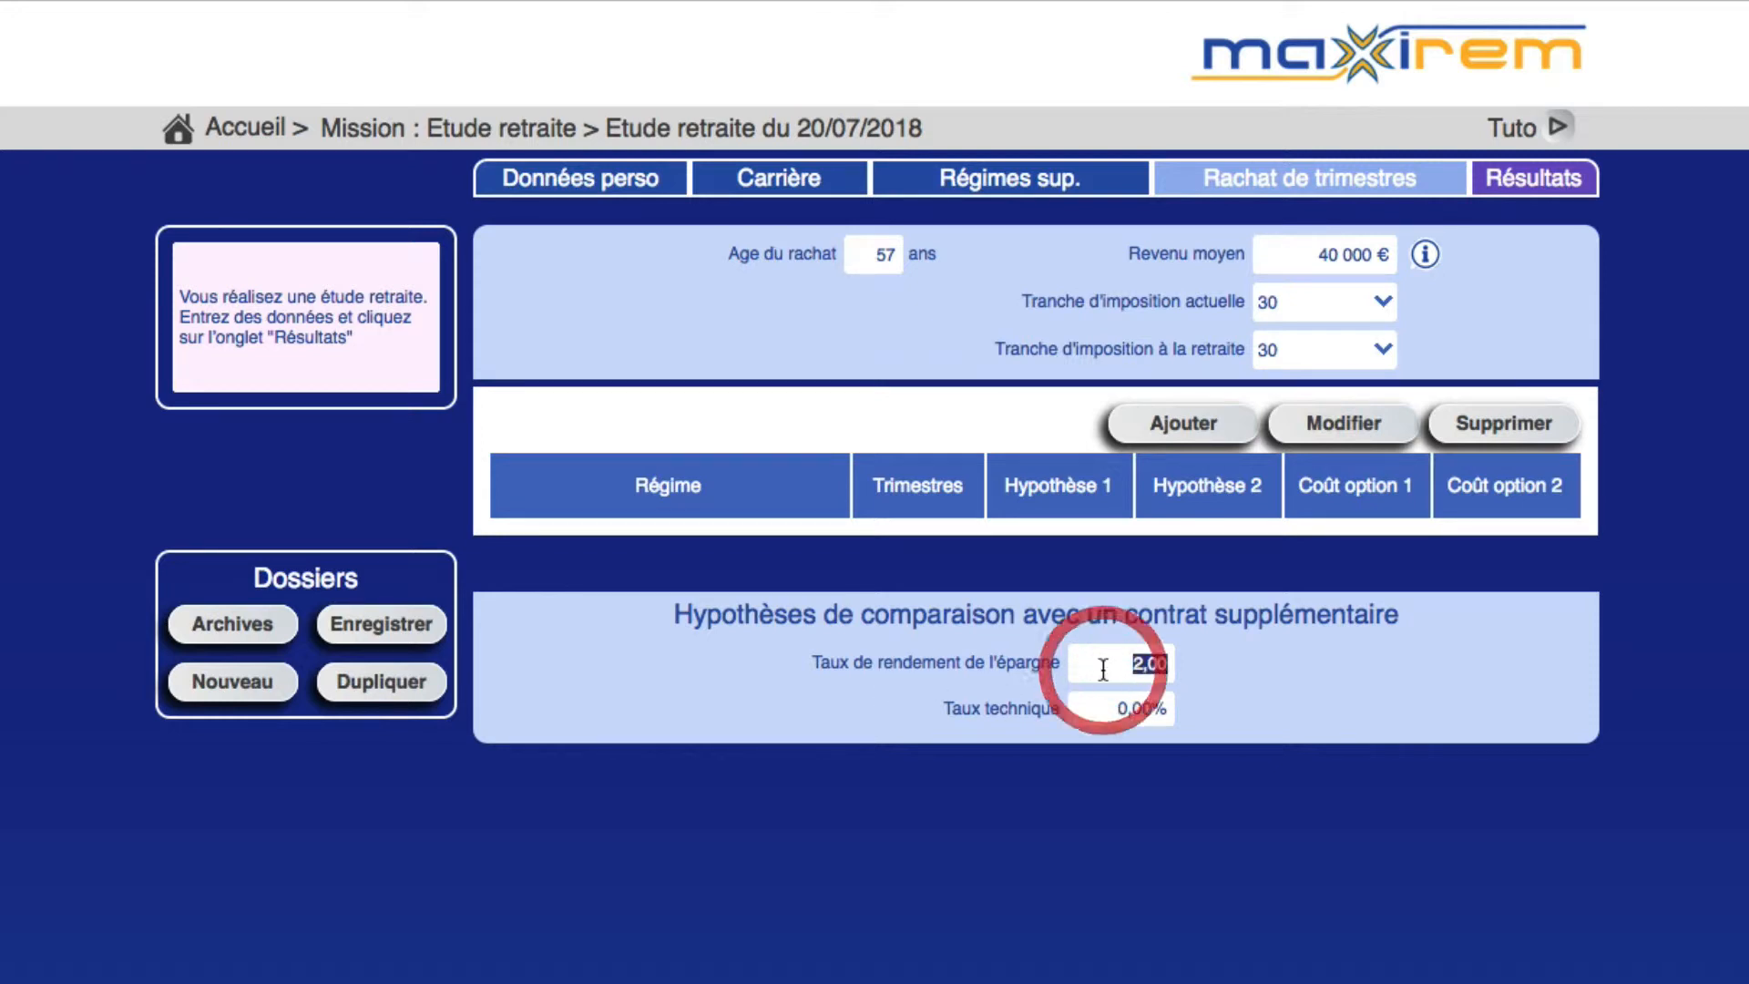
{"action": "left_click", "coordinate": [1113, 709]}
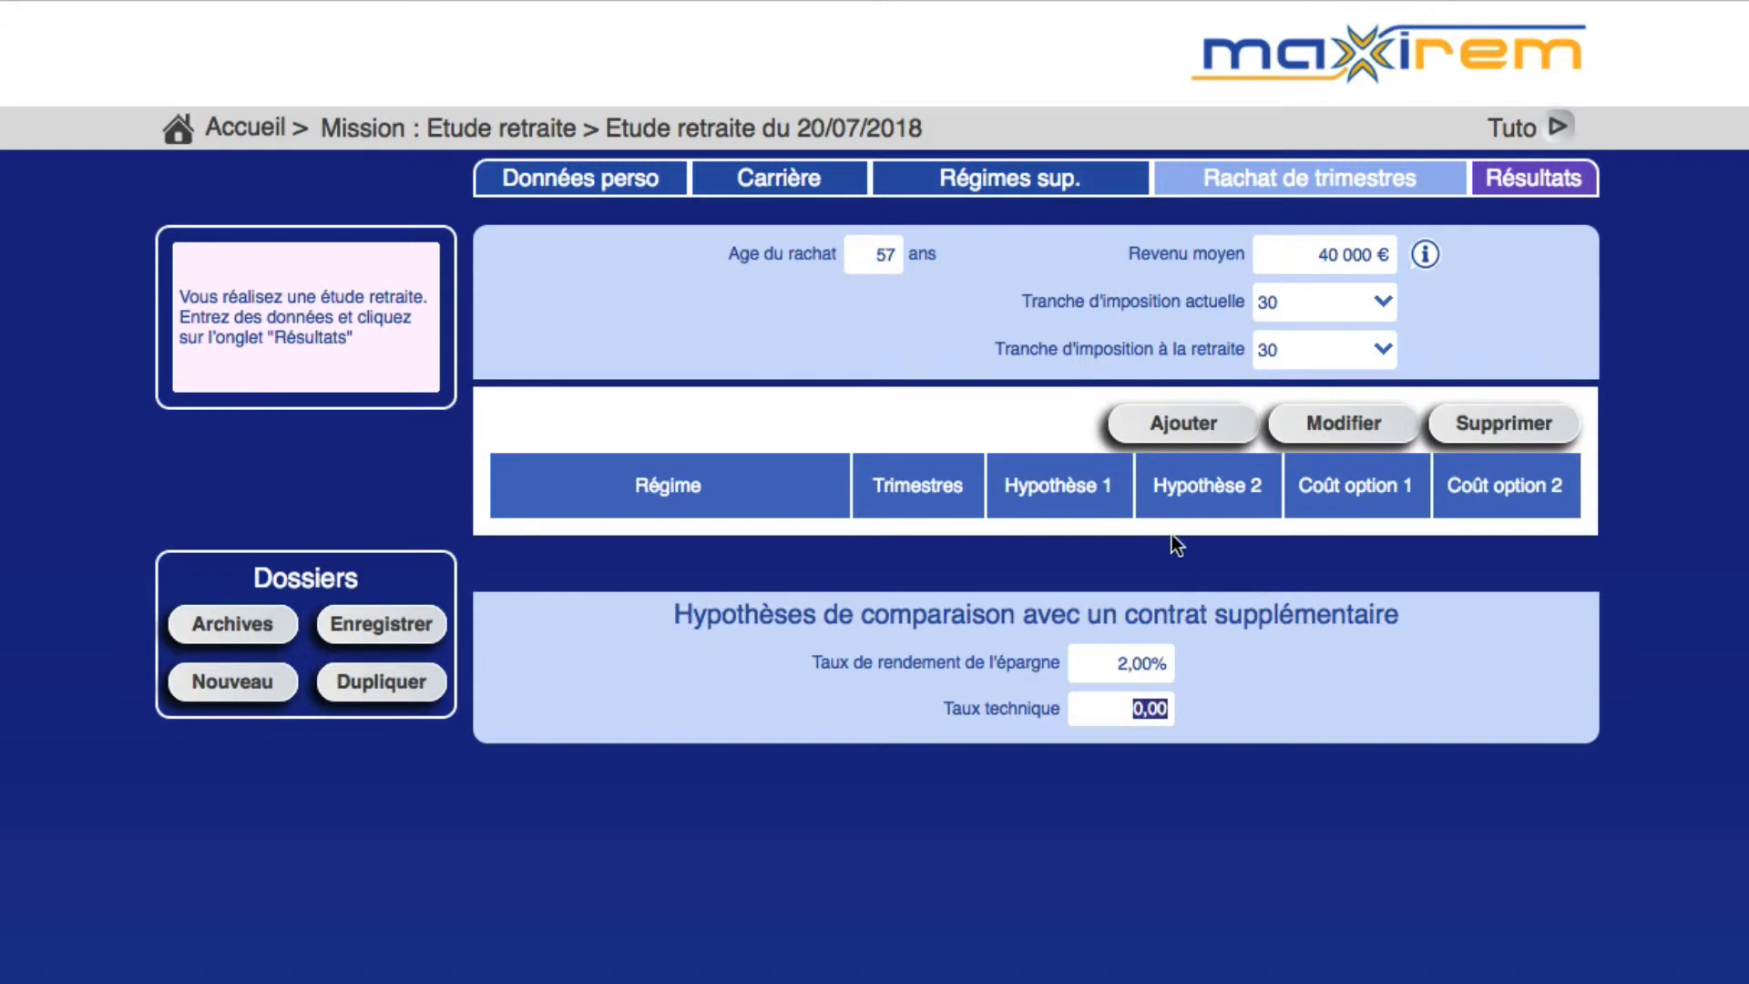
Add a buyback of 3 quarters under the CIPAV scheme, with Option 1 for hypothesis 1 and Option 2 for hypothesis 2.
{"action": "left_click", "coordinate": [1185, 423]}
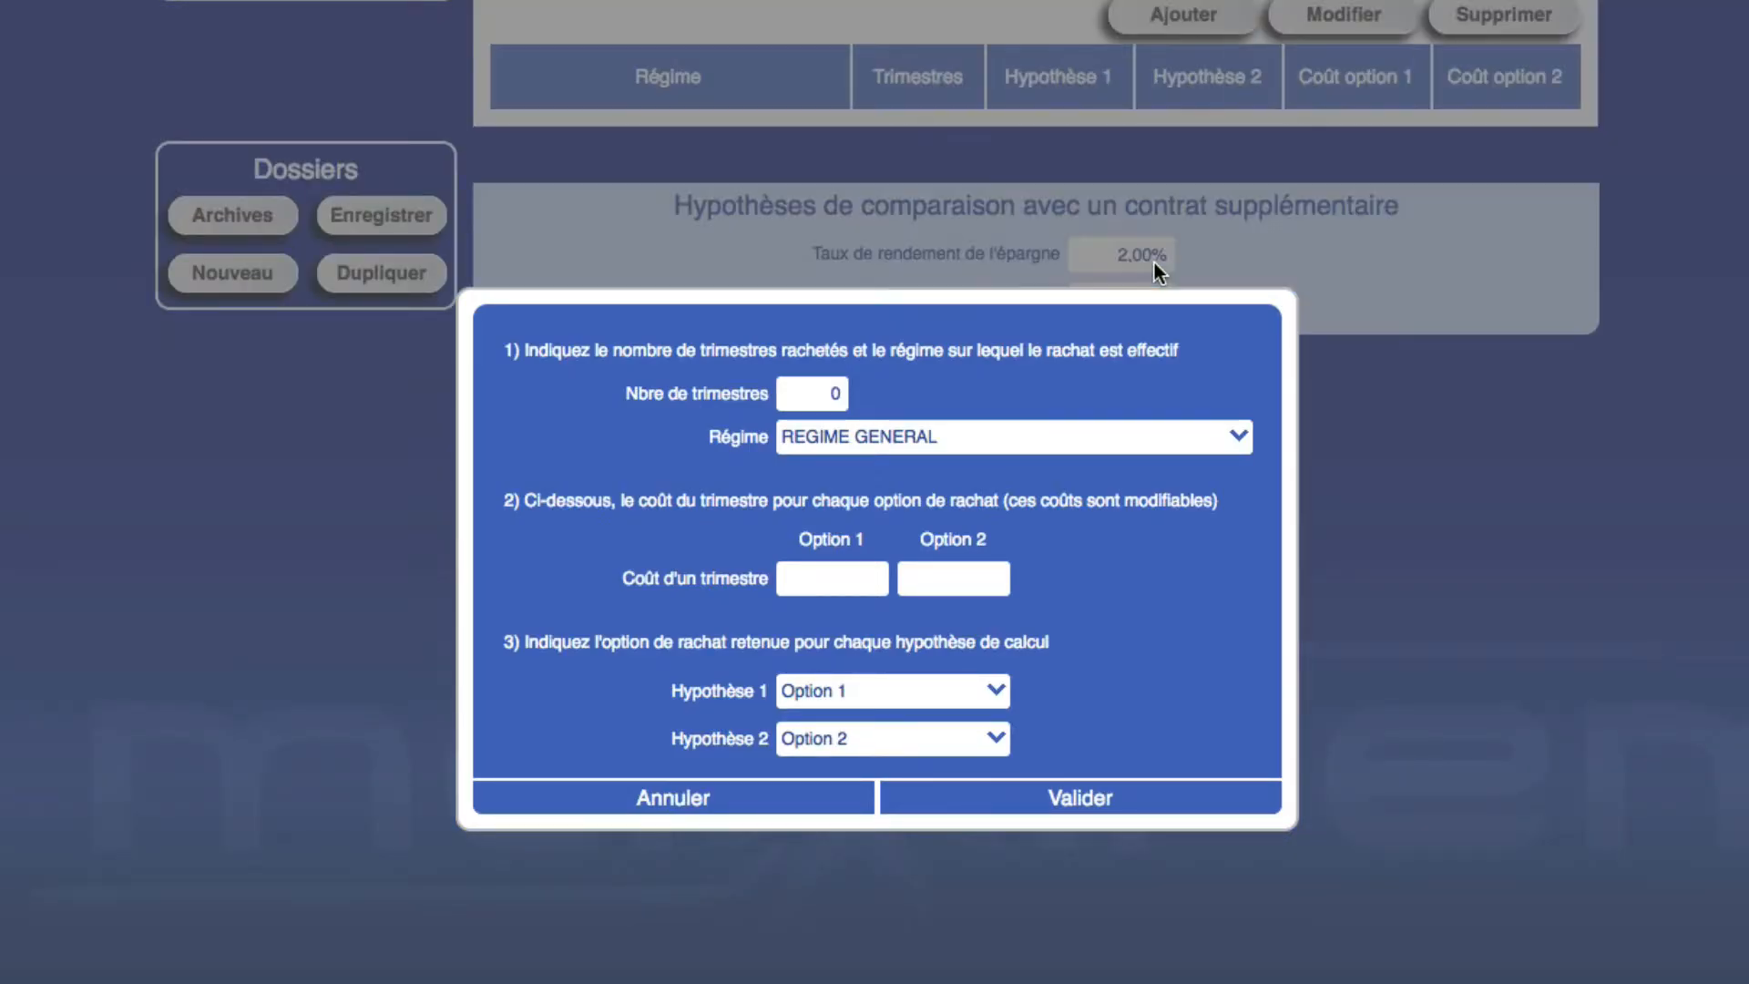
{"action": "double_click", "coordinate": [806, 402]}
{"action": "type", "text": "3"}
{"action": "left_click", "coordinate": [941, 441]}
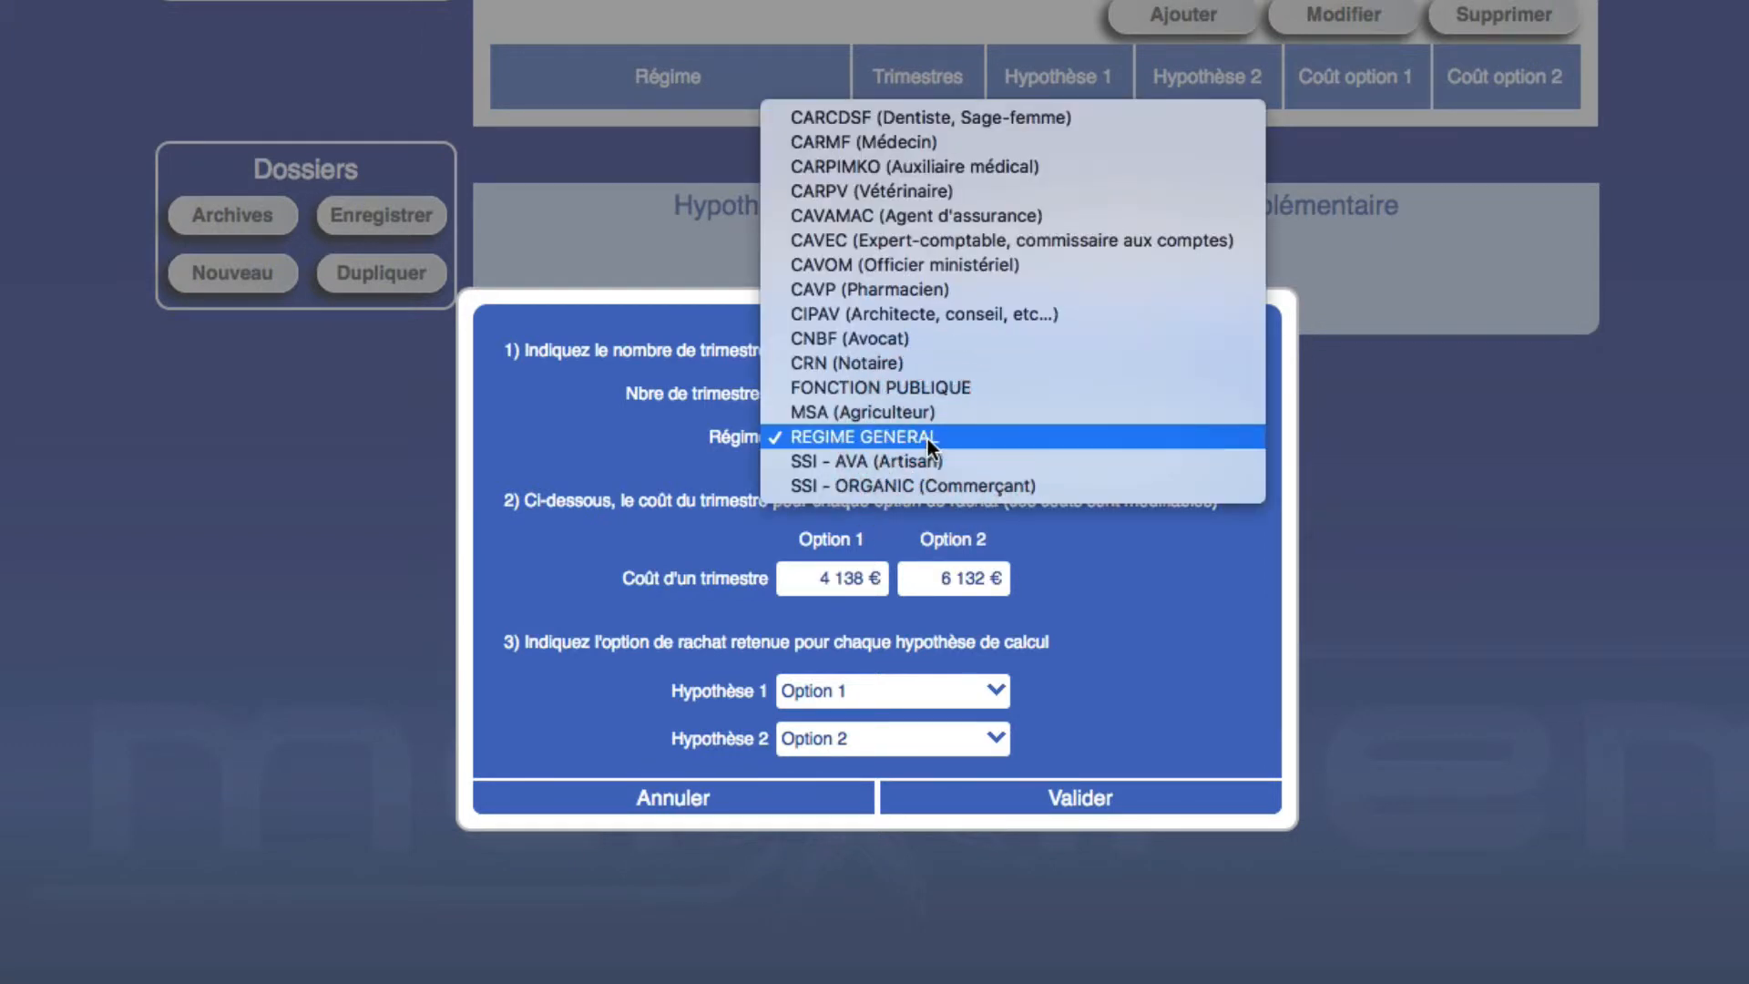
{"action": "left_click", "coordinate": [891, 317]}
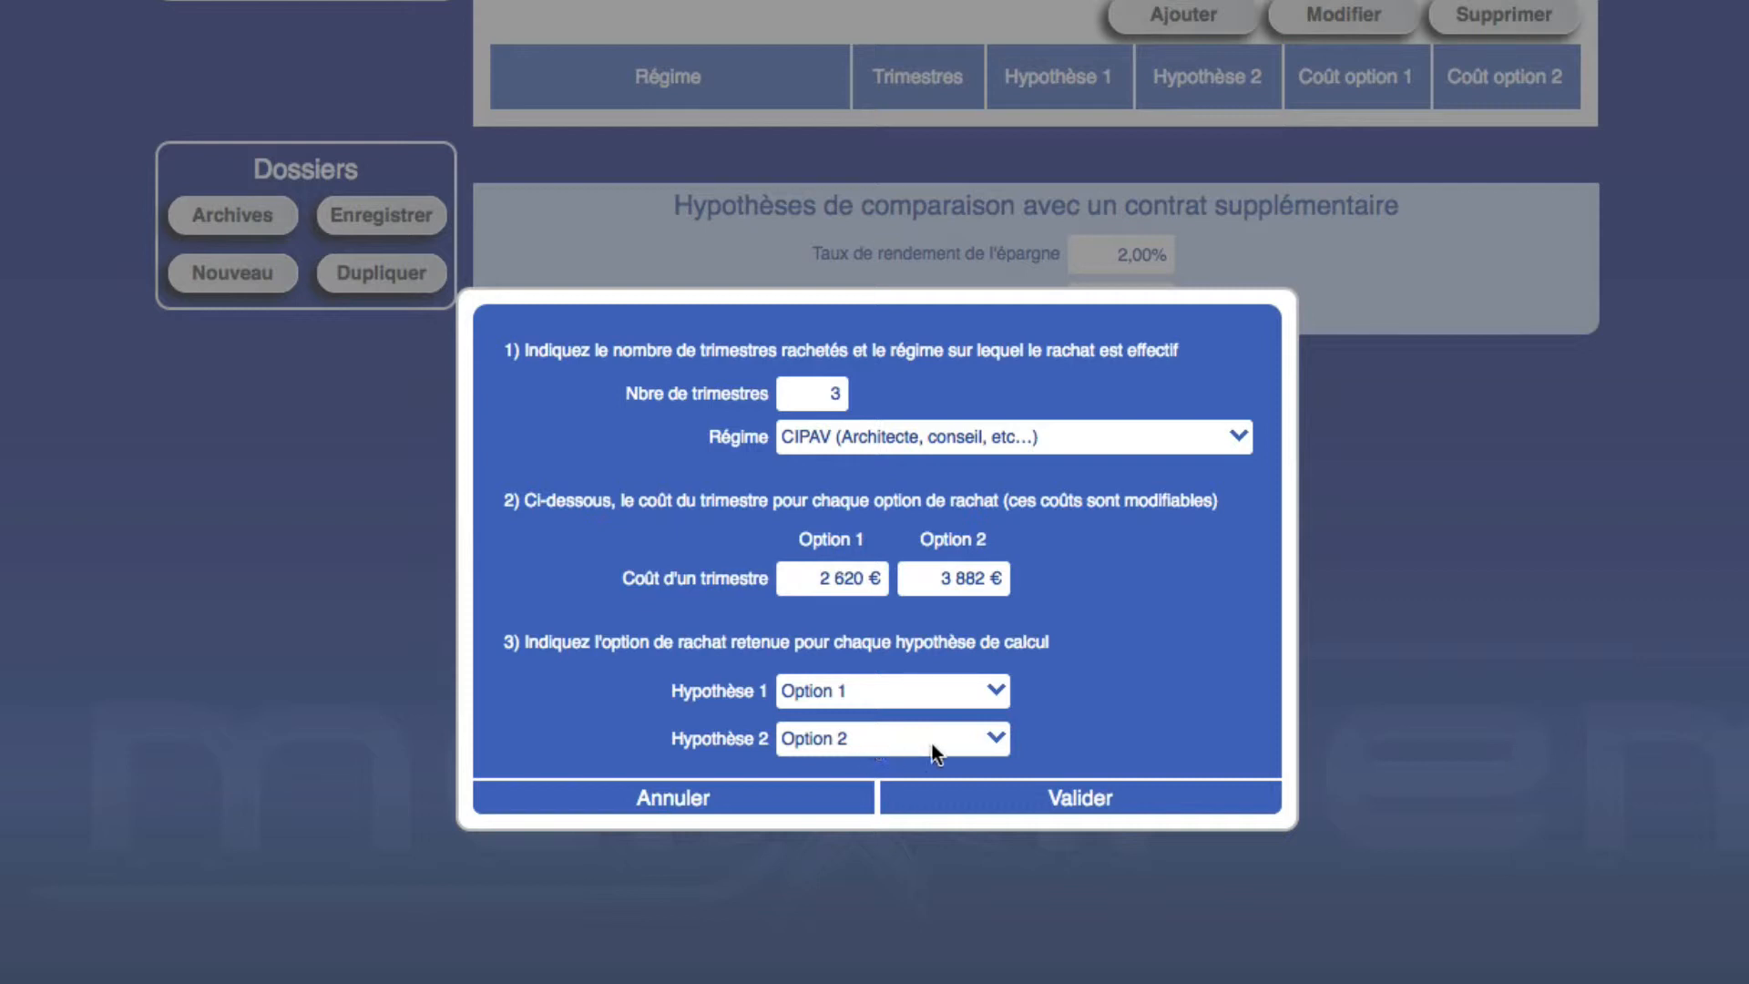
{"action": "left_click", "coordinate": [1076, 803]}
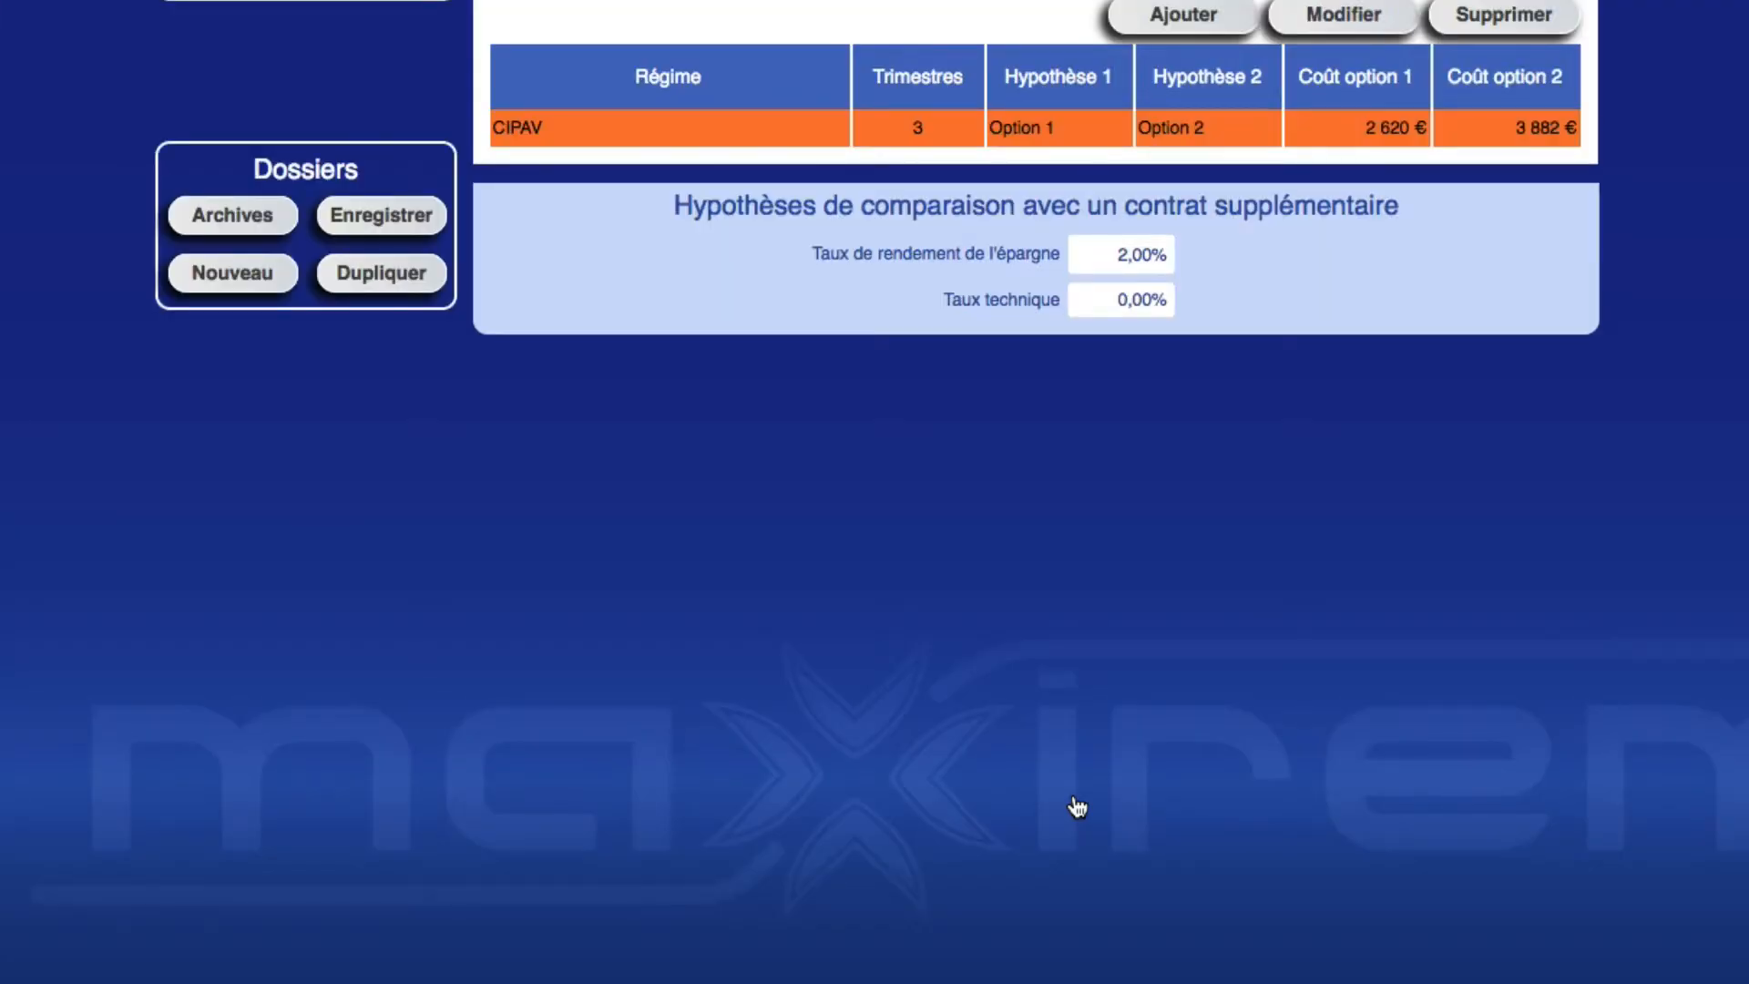
Add a second buyback of 9 quarters under REGIME GENERAL, with Option 1 for hypothesis 1 and Option 2 for hypothesis 2.
{"action": "scroll", "coordinate": [1078, 807], "scroll_direction": "up", "scroll_amount": 5}
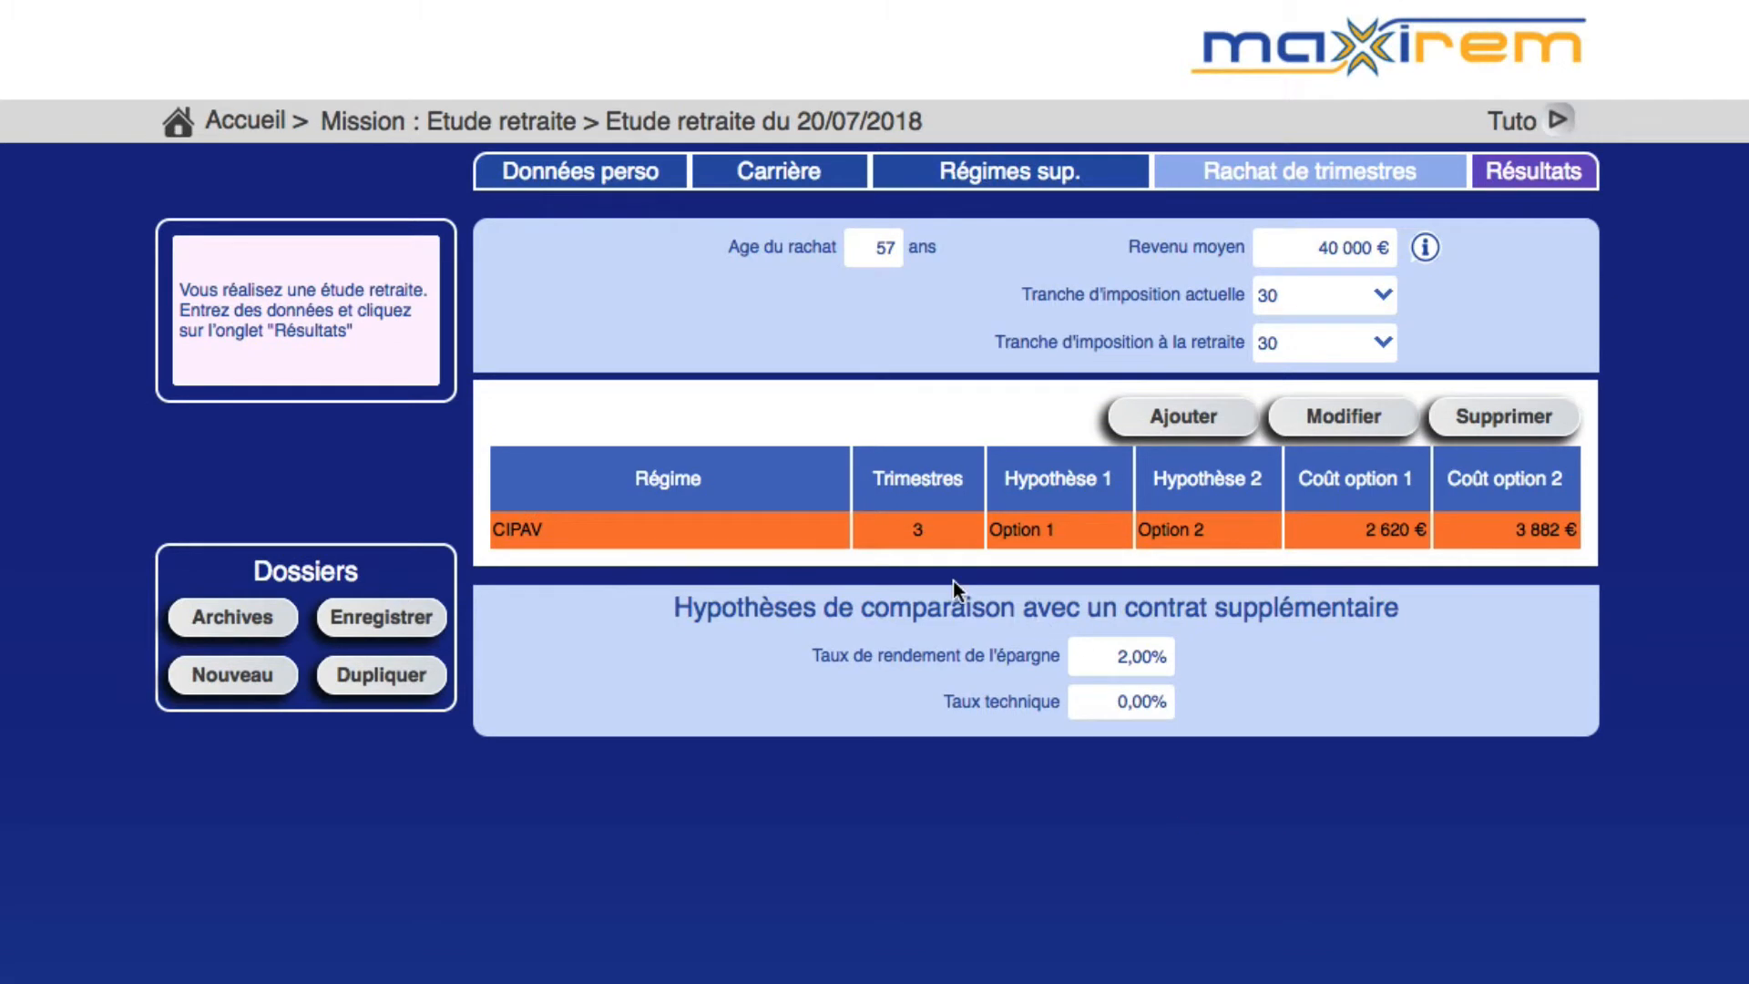
{"action": "left_click", "coordinate": [1175, 421]}
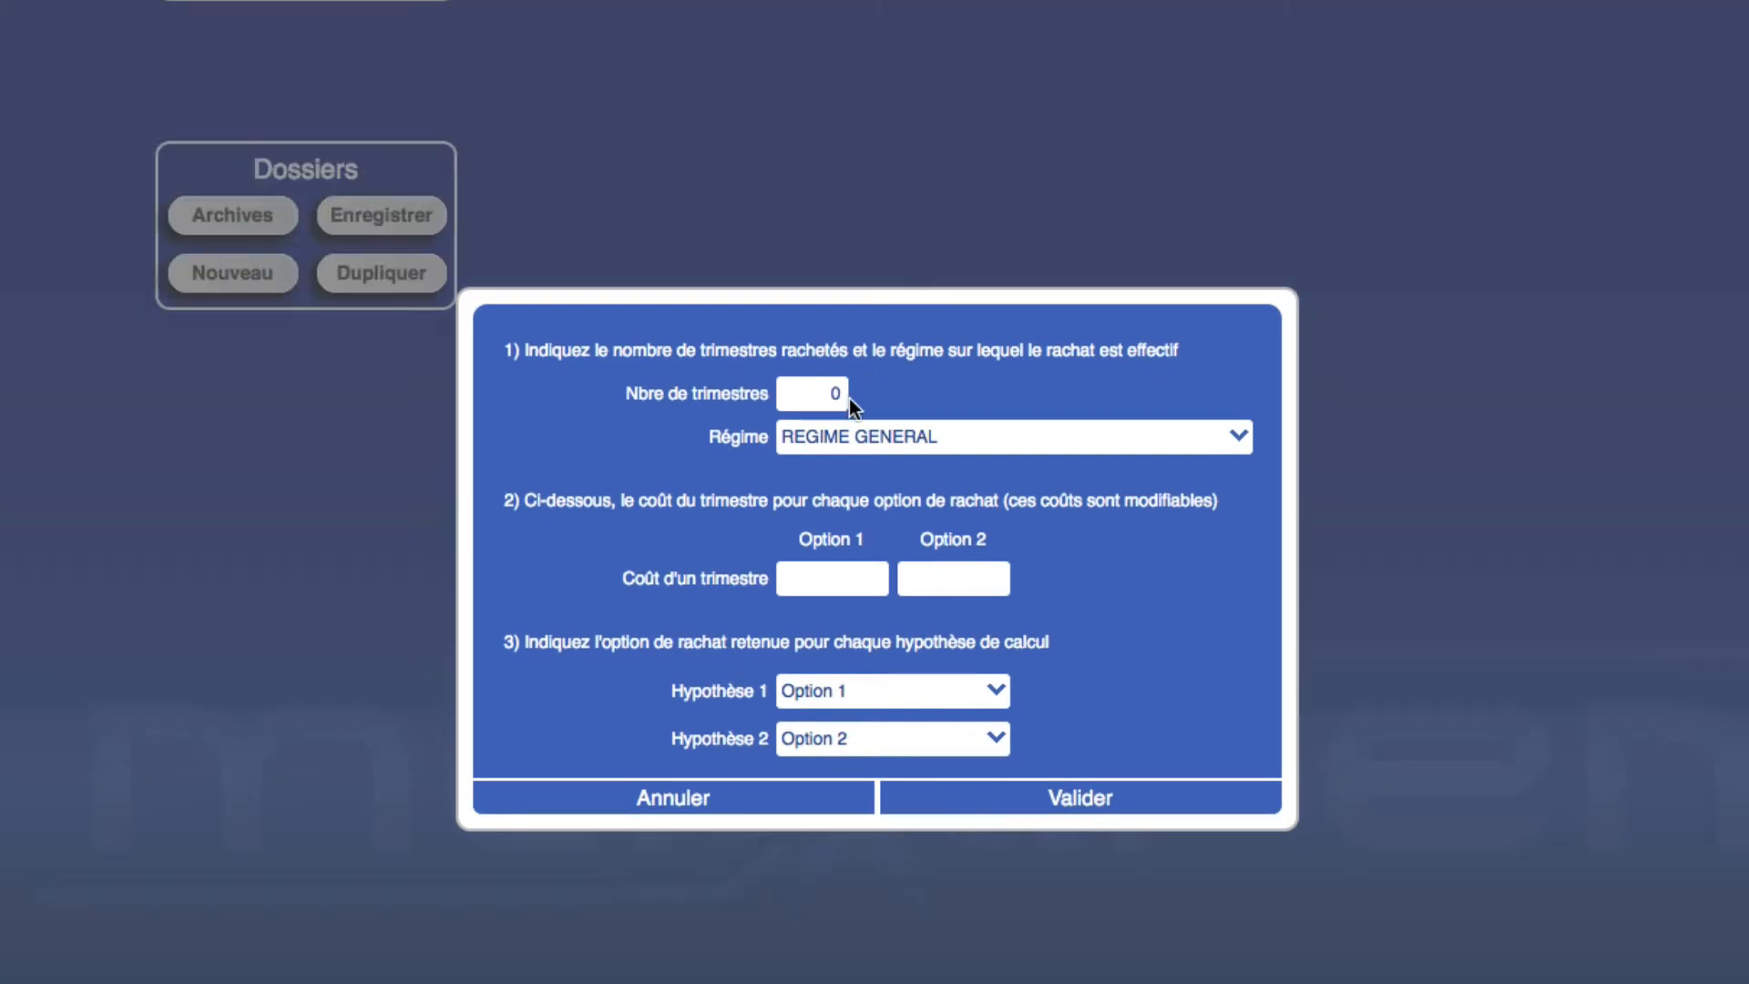
{"action": "left_click", "coordinate": [836, 398]}
{"action": "left_click", "coordinate": [836, 398]}
{"action": "left_click", "coordinate": [835, 397]}
{"action": "type", "text": "9"}
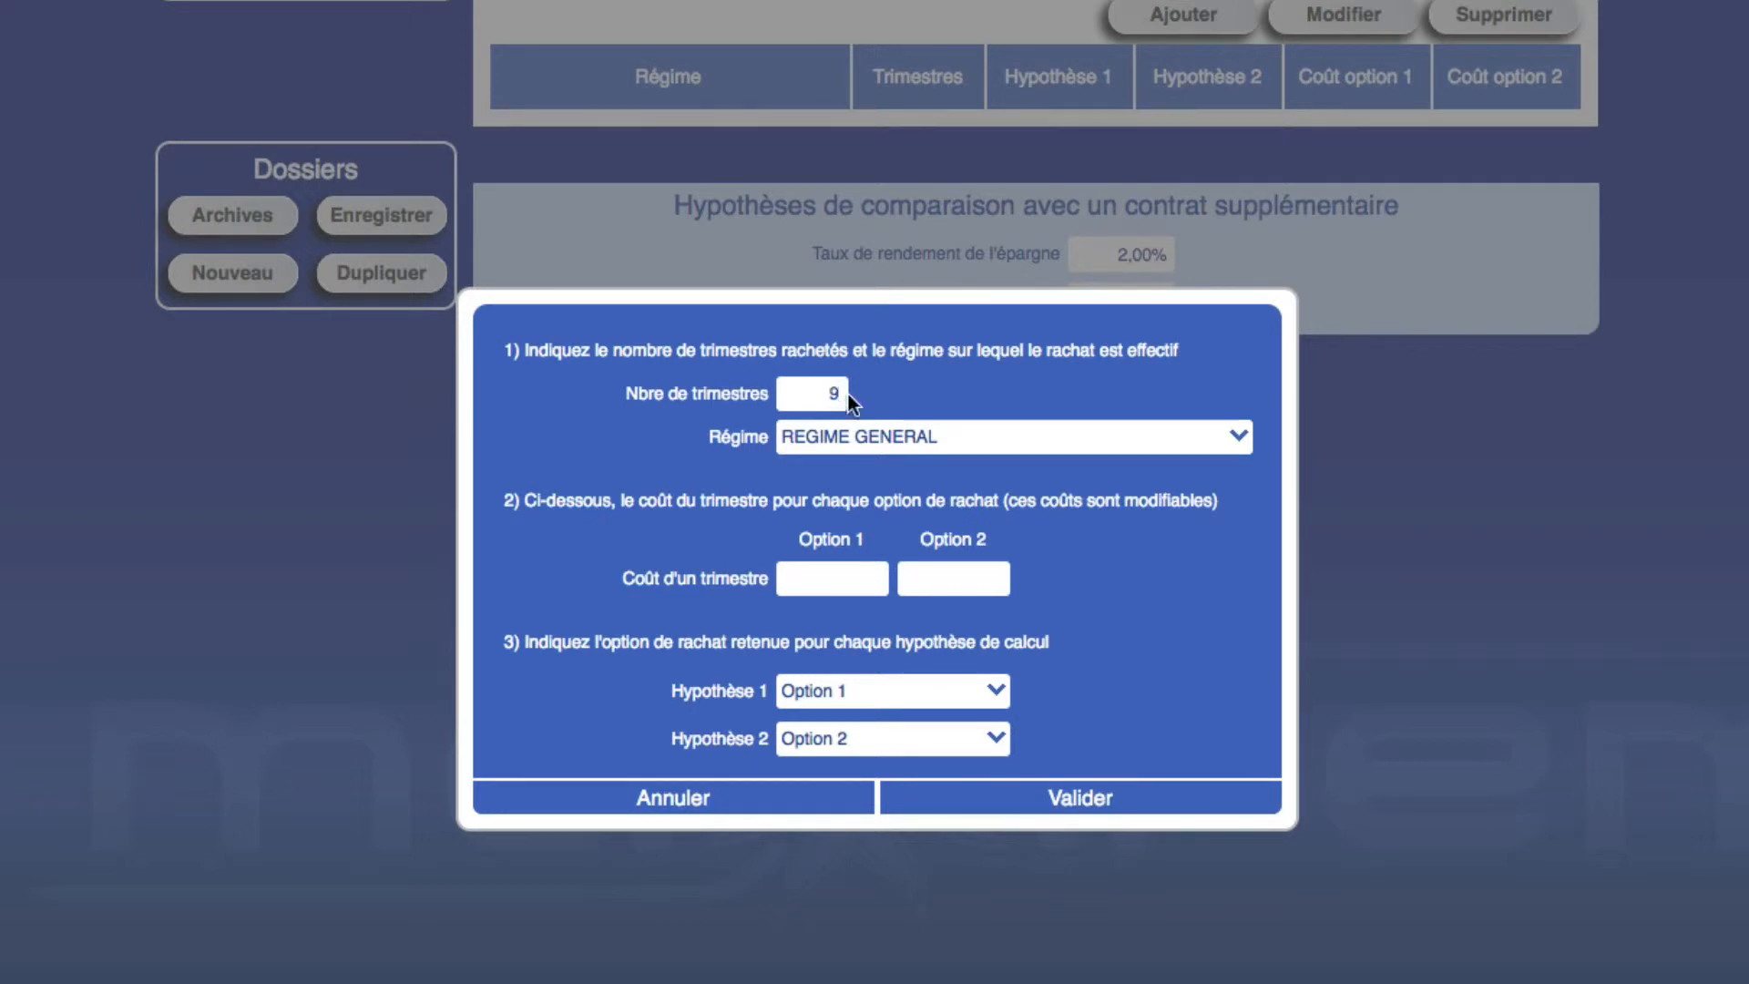
{"action": "left_click", "coordinate": [931, 446]}
{"action": "left_click", "coordinate": [934, 441]}
{"action": "left_click", "coordinate": [1081, 800]}
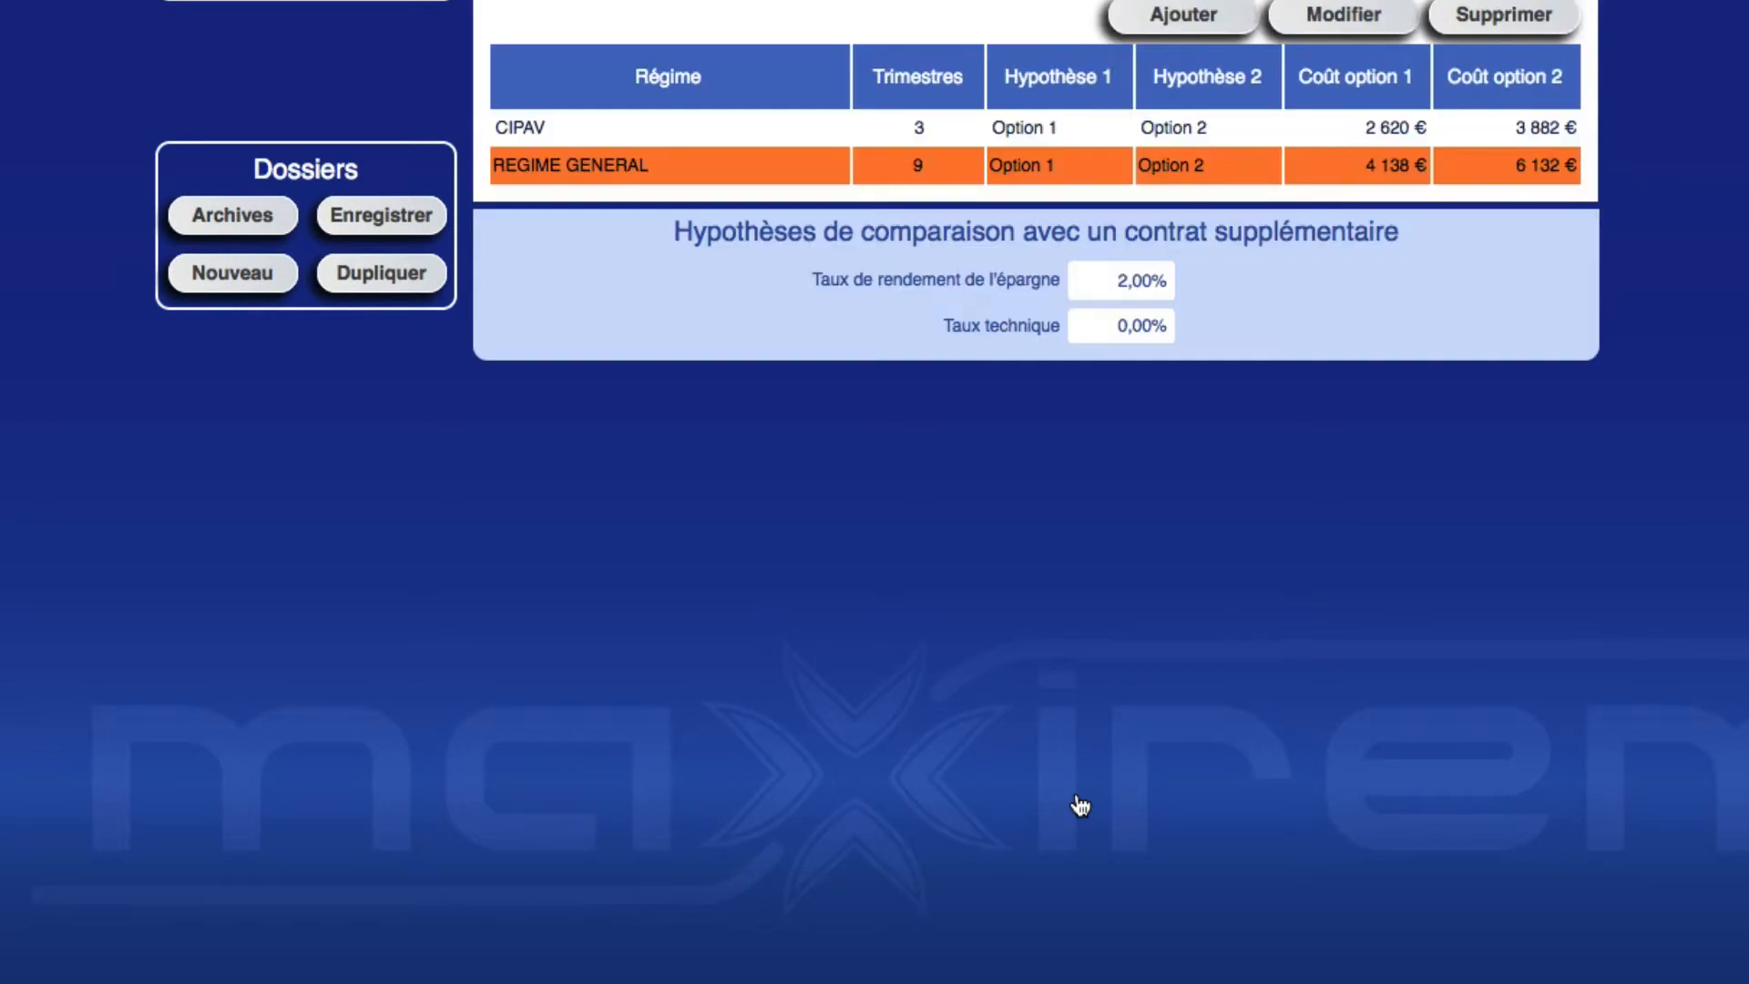
Show the results with quarter buyback hypothesis 1 and check the pension summary for retirement at 62.
{"action": "scroll", "coordinate": [1040, 718], "scroll_direction": "up", "scroll_amount": 5}
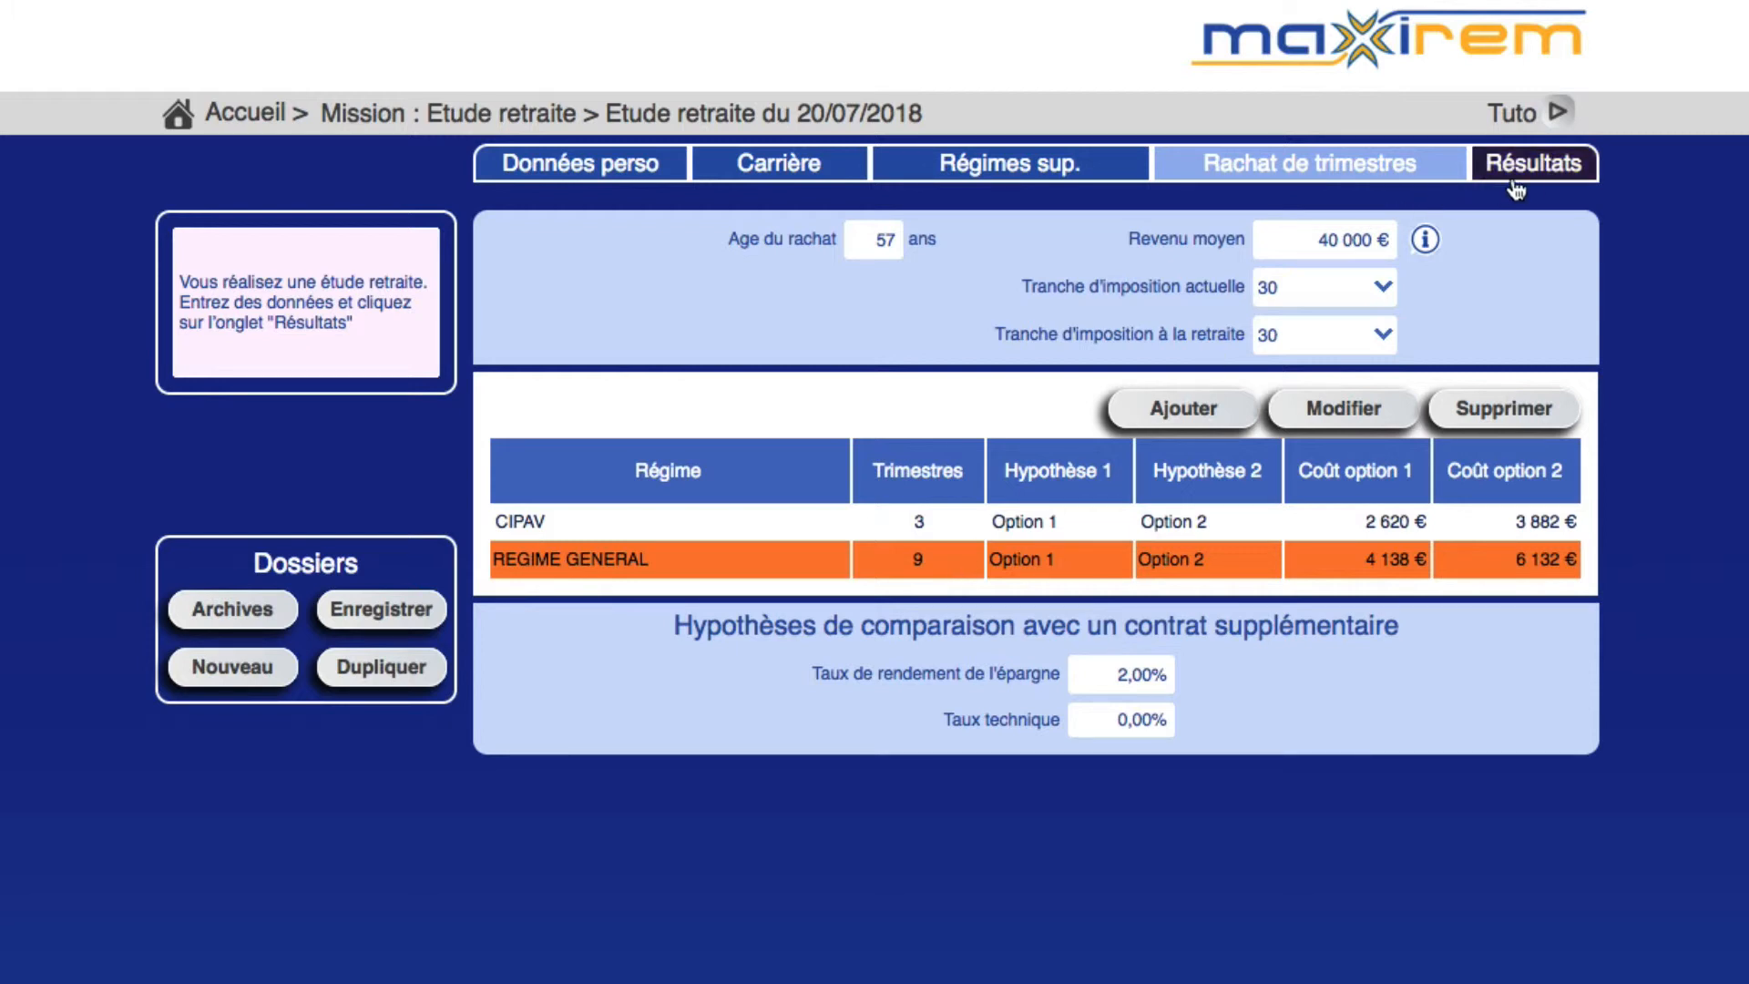
{"action": "left_click", "coordinate": [1537, 168]}
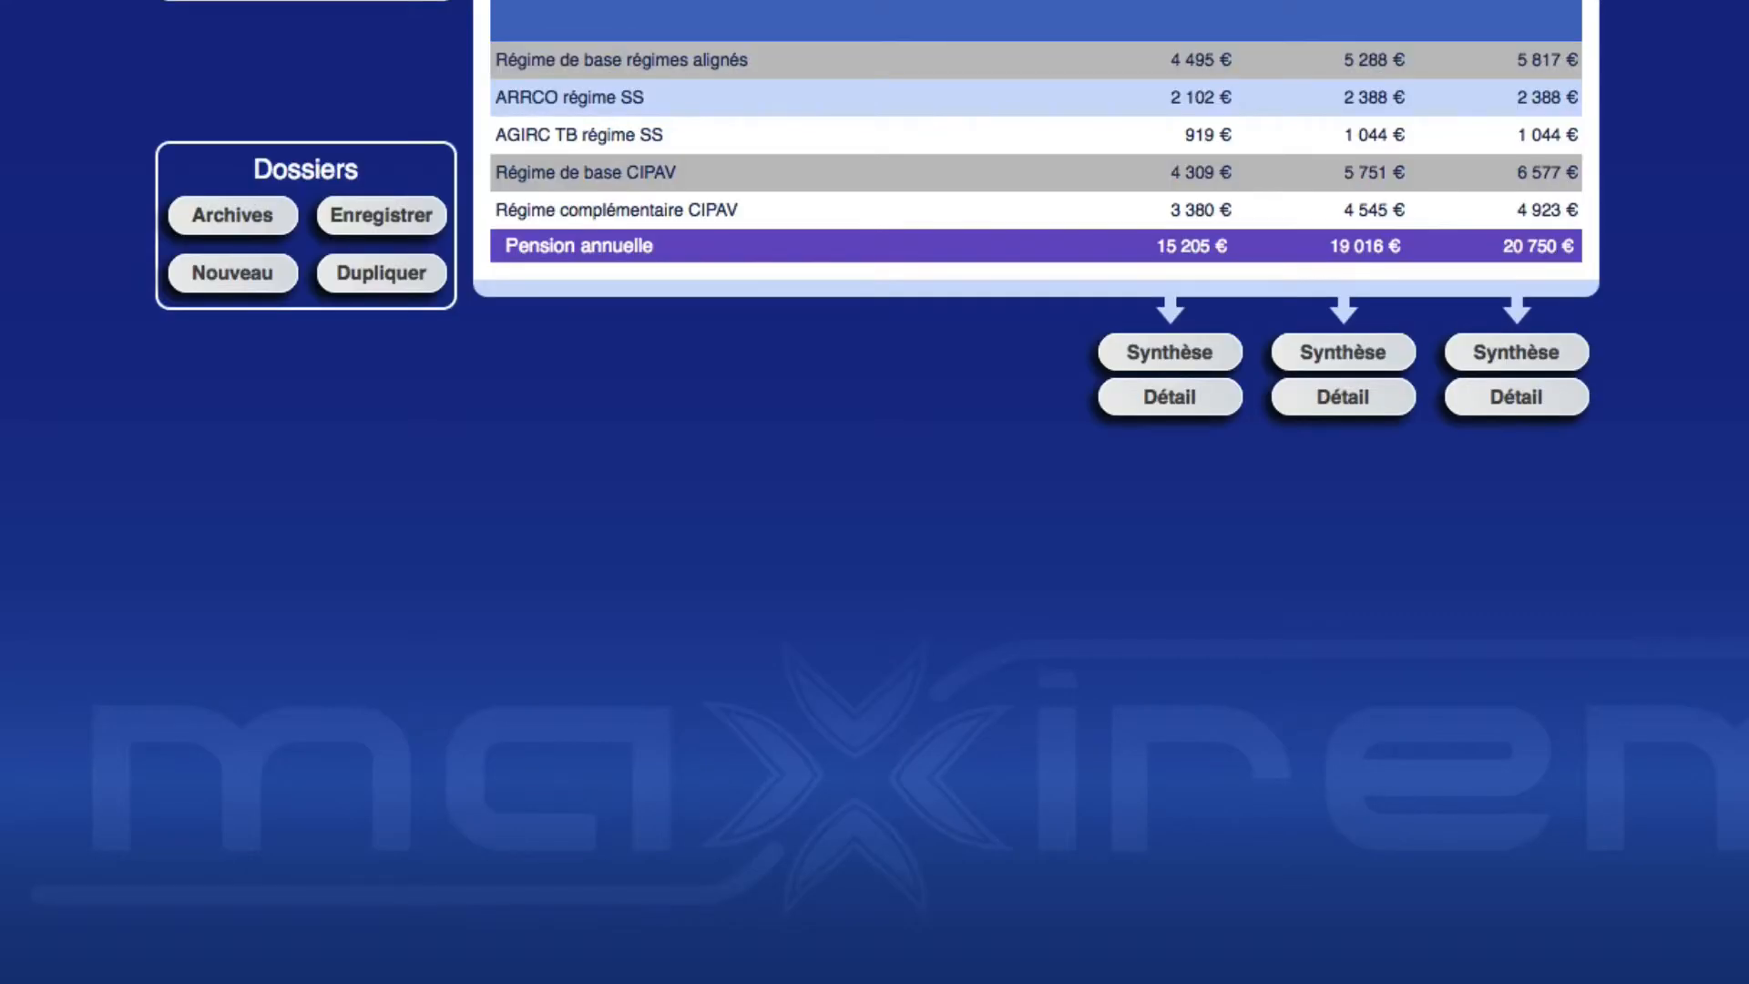
{"action": "scroll", "coordinate": [831, 331], "scroll_direction": "up", "scroll_amount": 5}
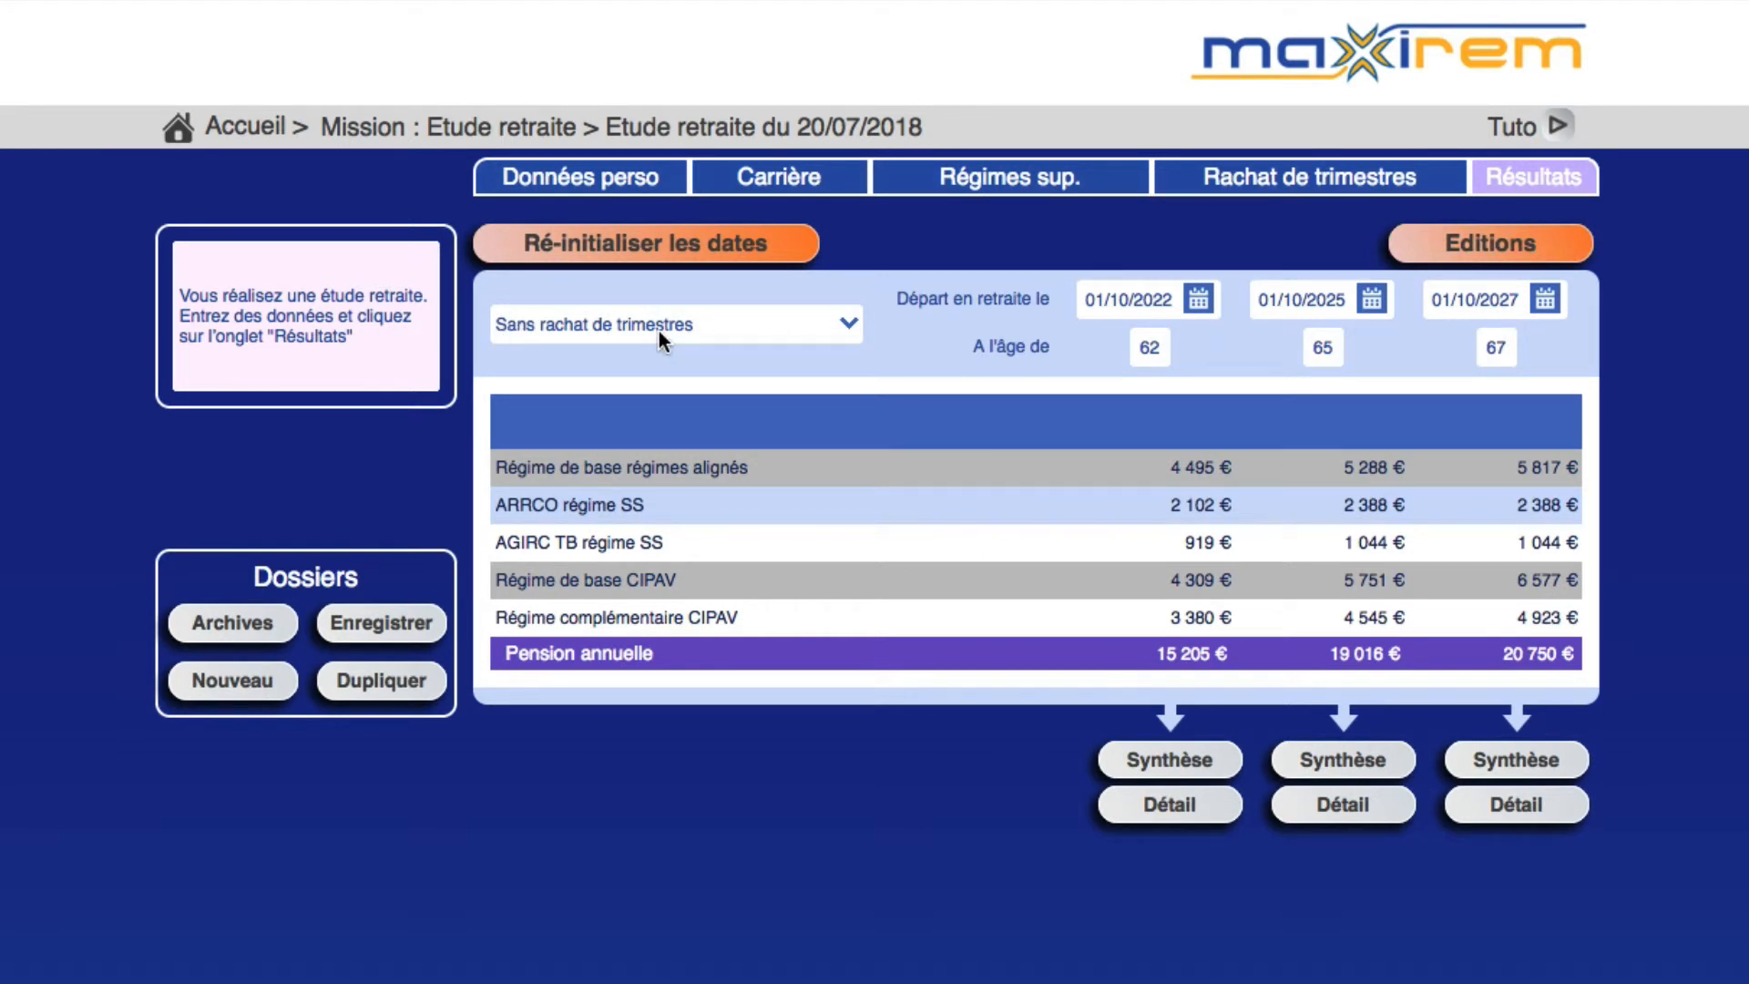
{"action": "left_click", "coordinate": [848, 325]}
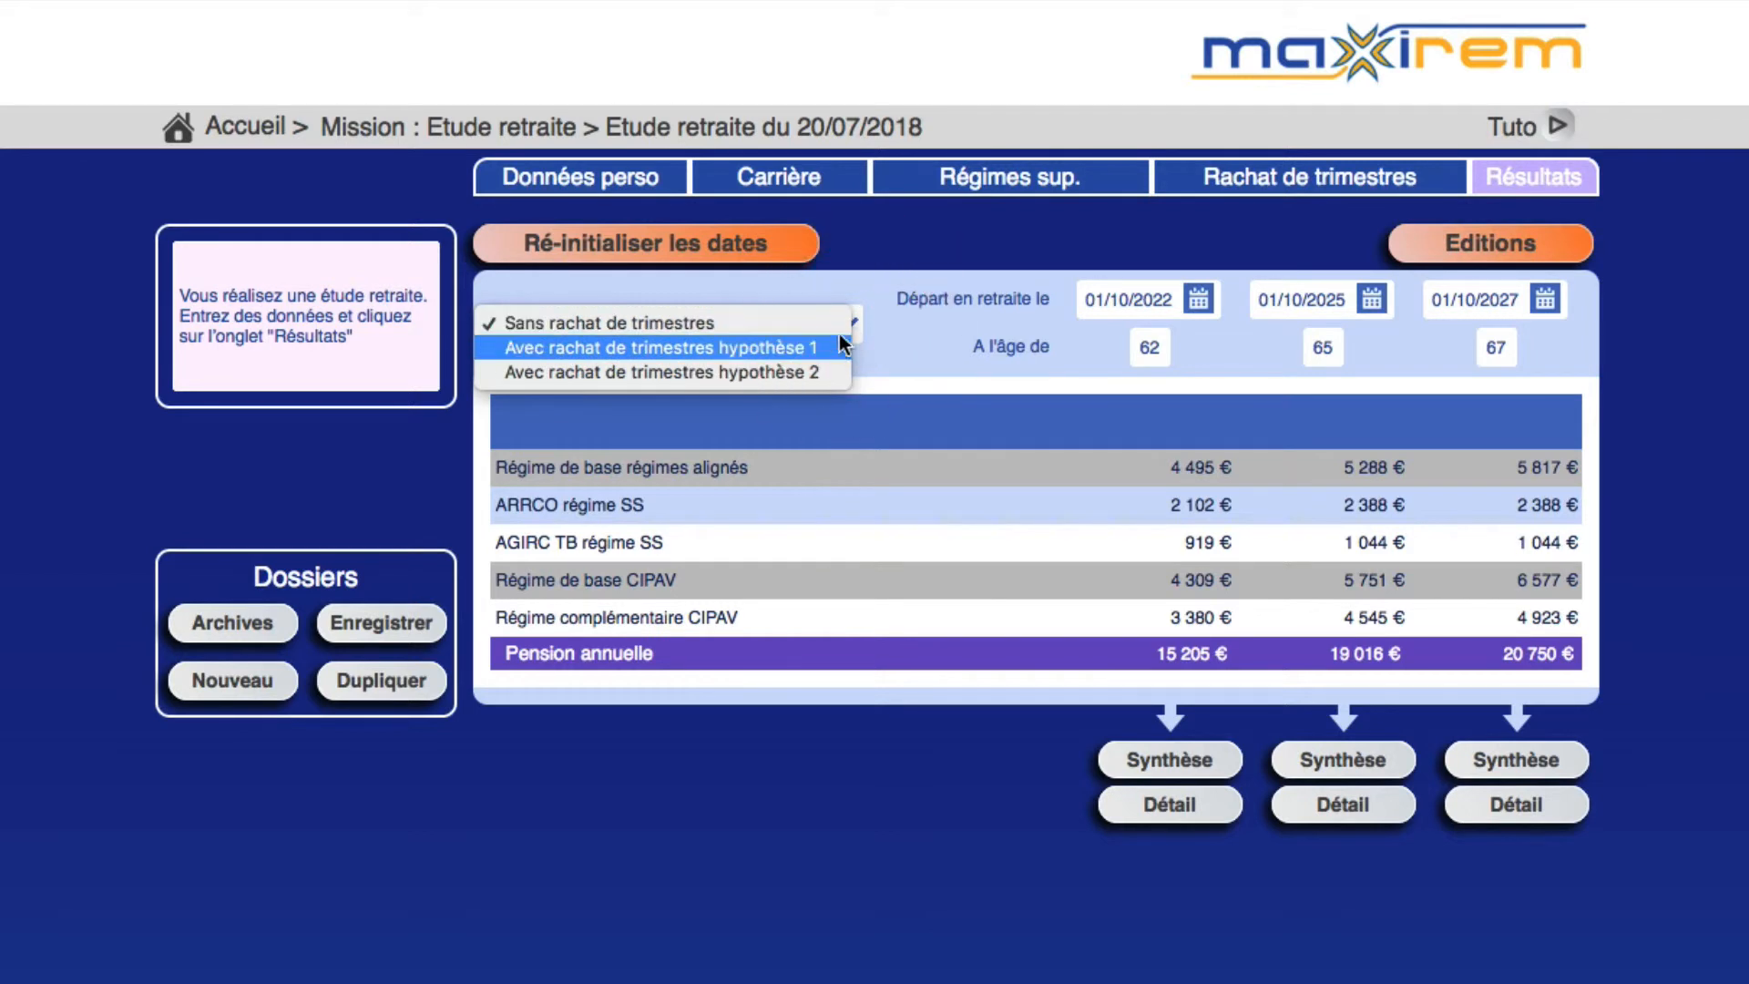
{"action": "left_click", "coordinate": [831, 348]}
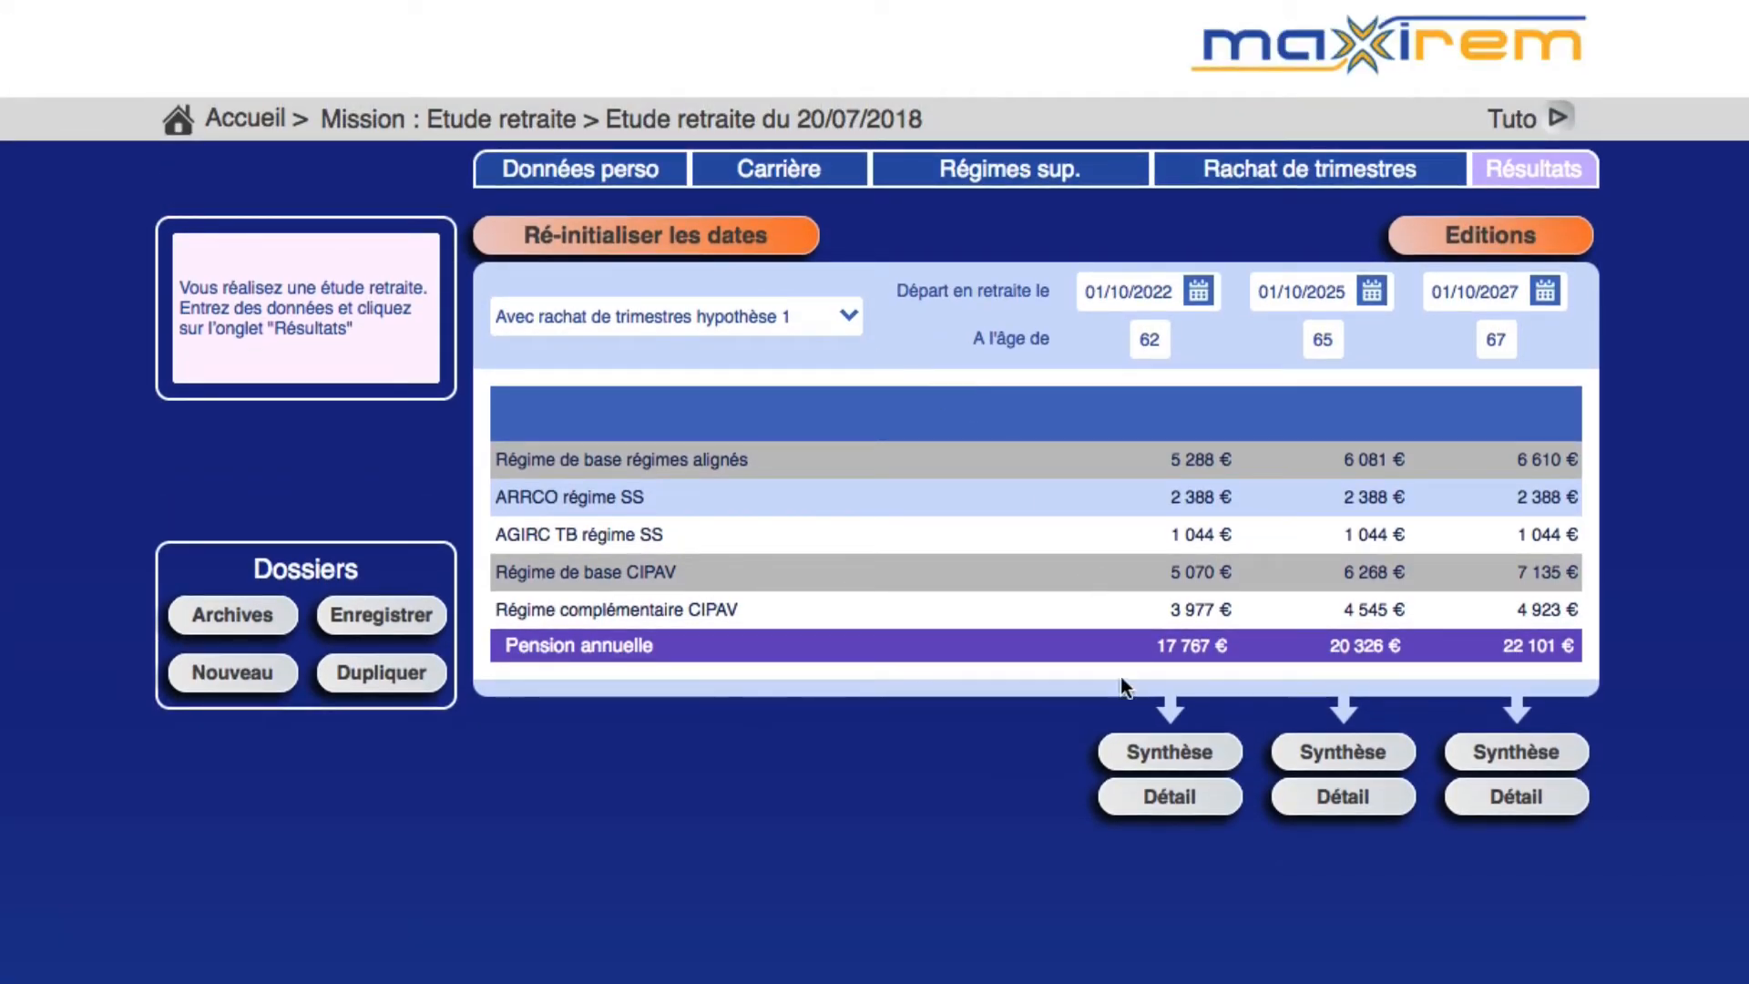
{"action": "left_click", "coordinate": [1169, 761]}
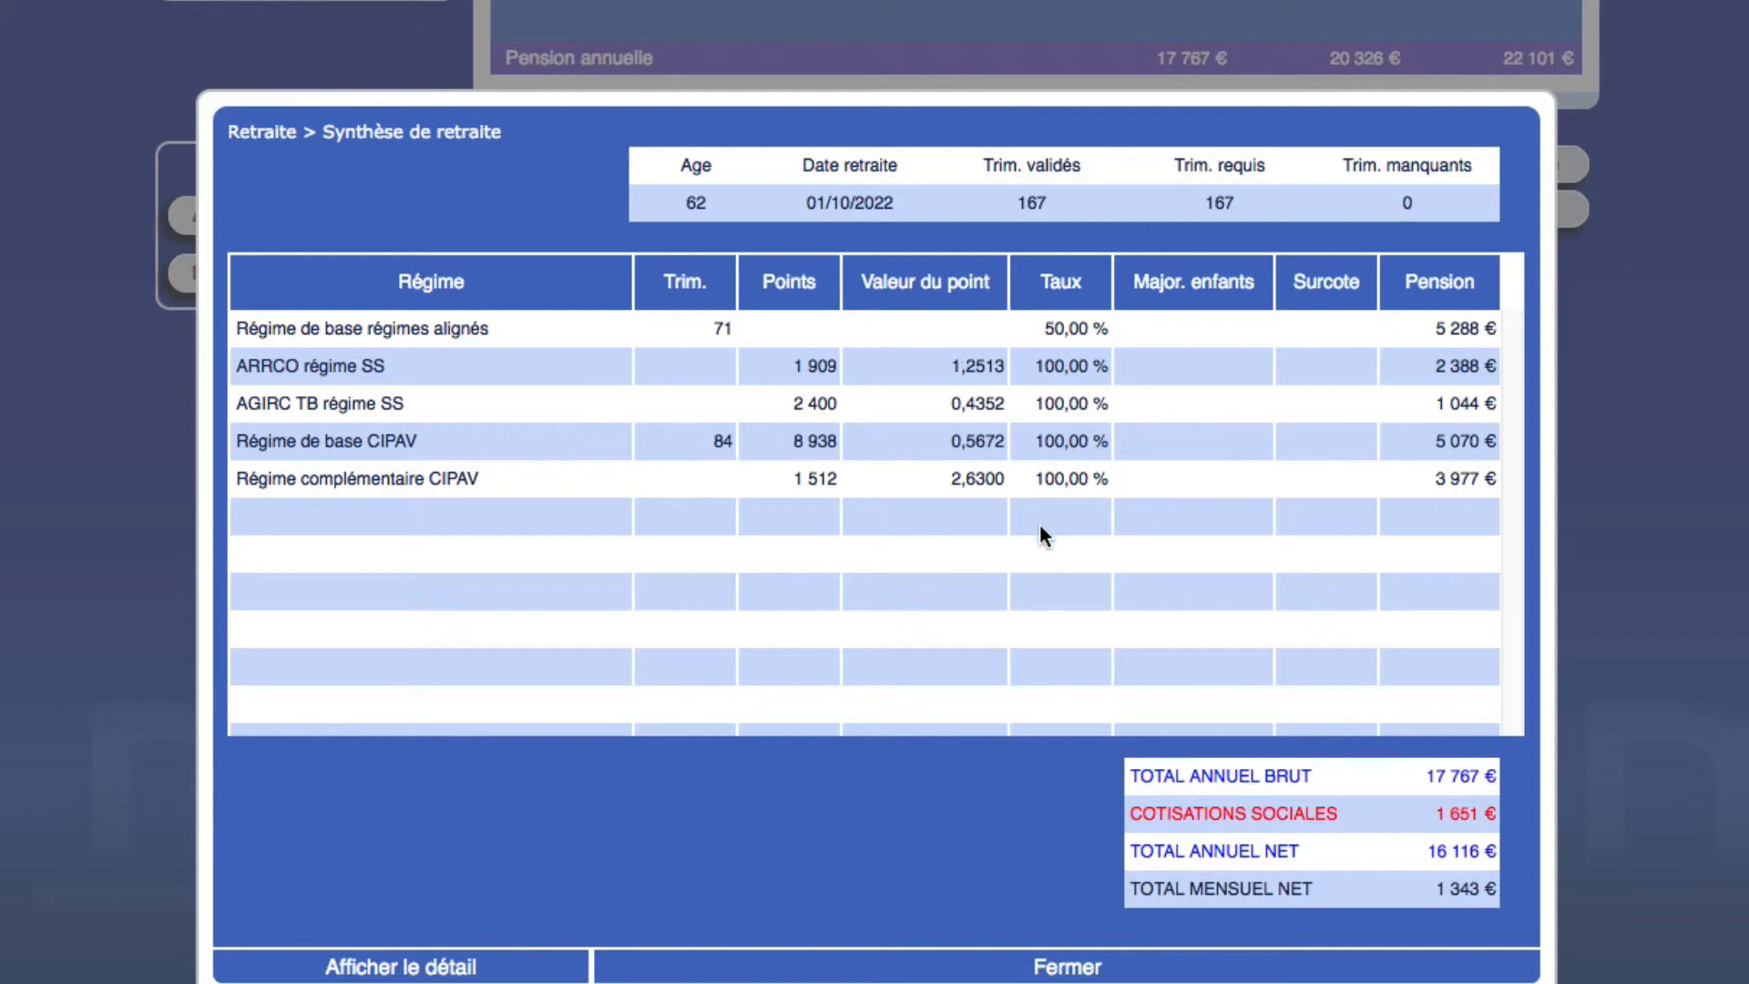
{"action": "left_click", "coordinate": [1080, 969]}
Generate the PDF report covering retirement at 62, 65 and 67, and open the downloaded file.
{"action": "left_click", "coordinate": [1343, 351]}
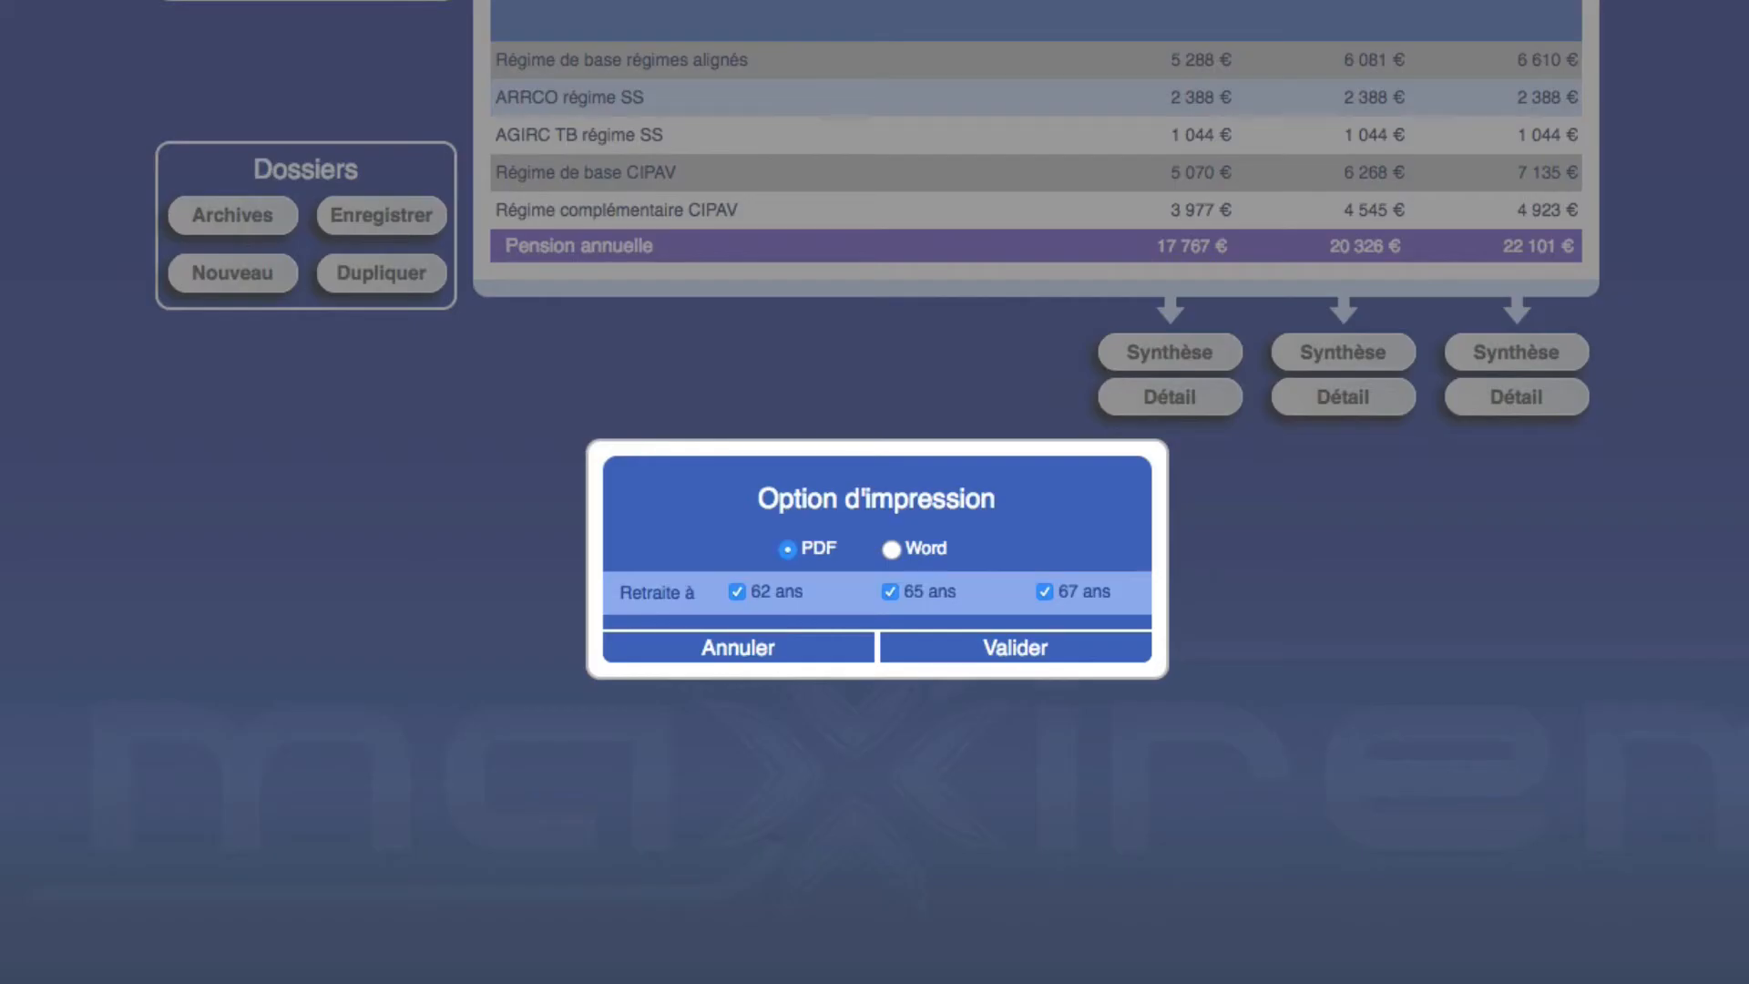
{"action": "left_click", "coordinate": [966, 649]}
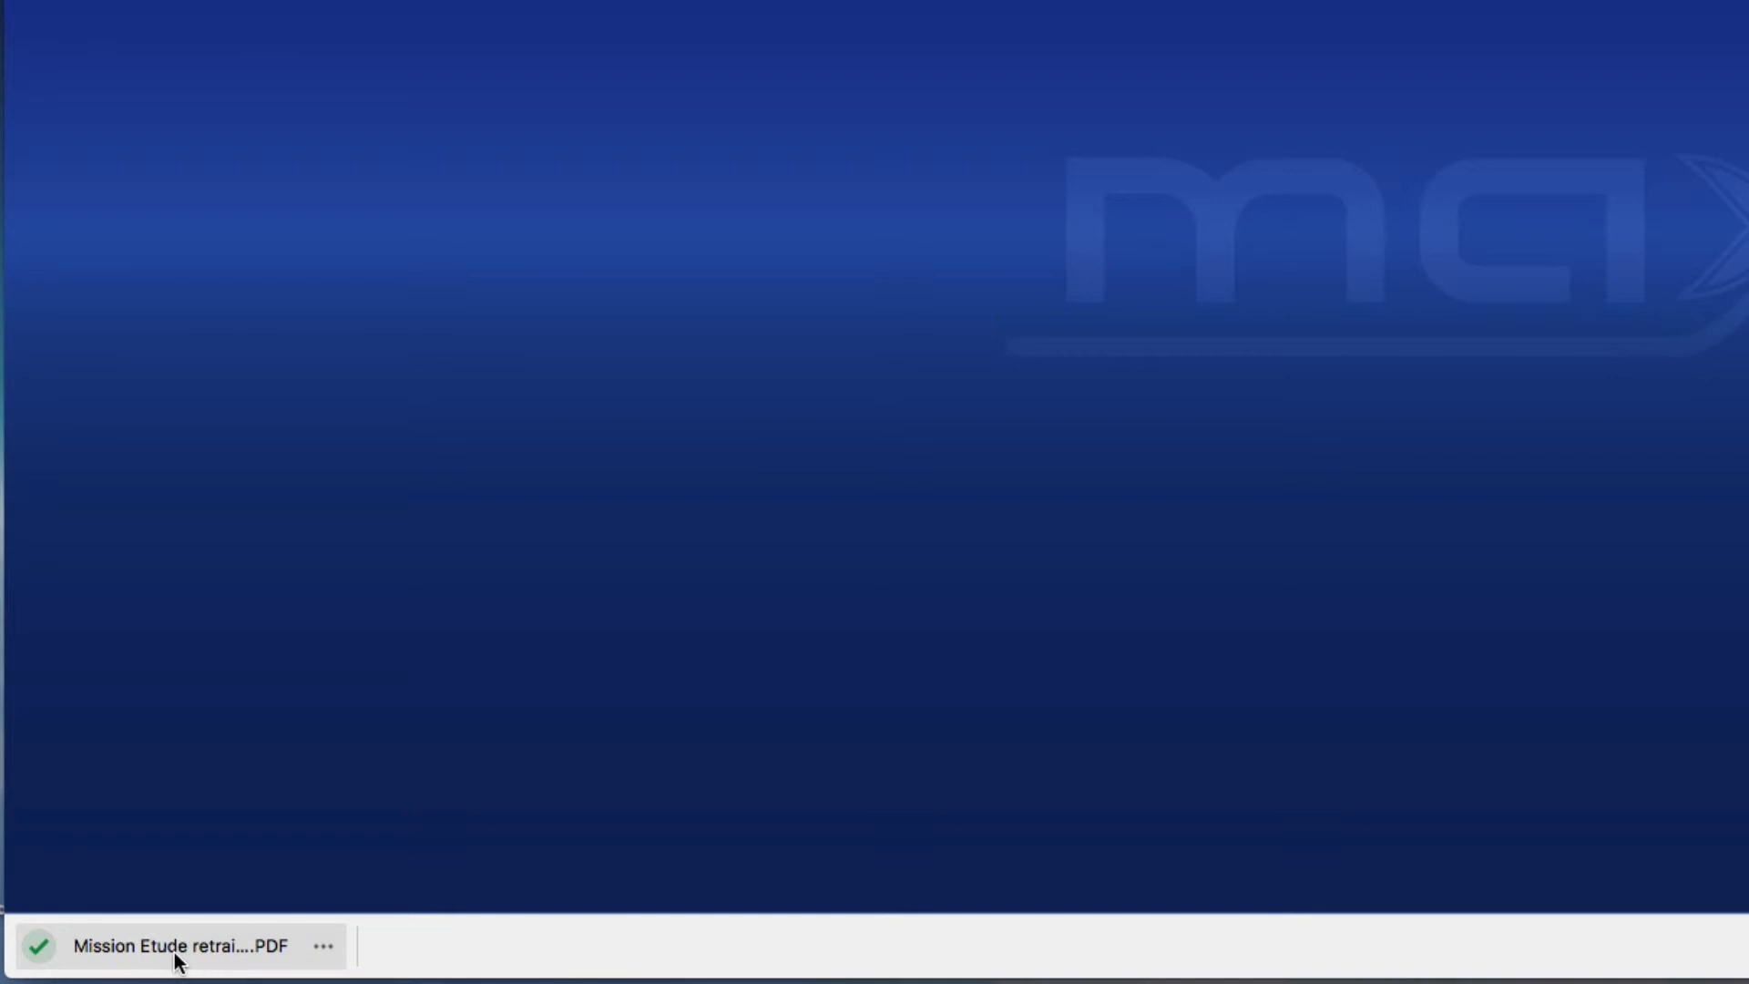
{"action": "left_click", "coordinate": [176, 955]}
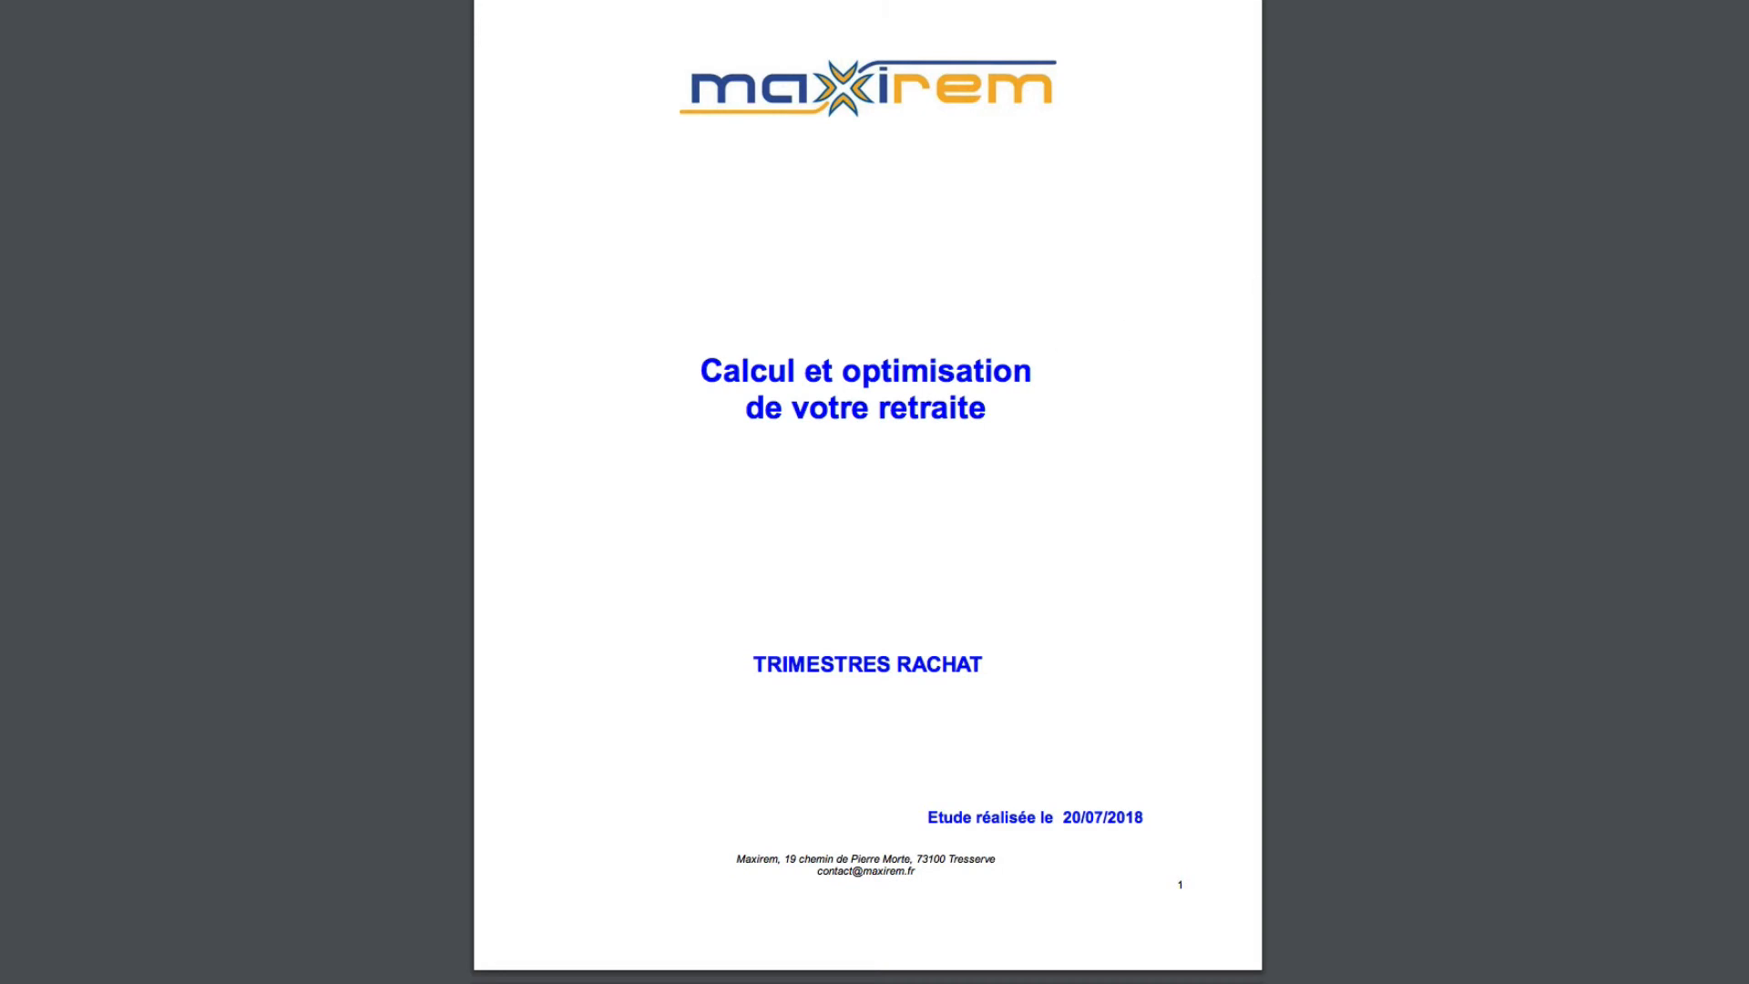
Go through the report's career, pension and survivor's pension sections to section 6 on the quarter buyback study.
{"action": "scroll", "coordinate": [868, 492], "scroll_direction": "down", "scroll_amount": 20}
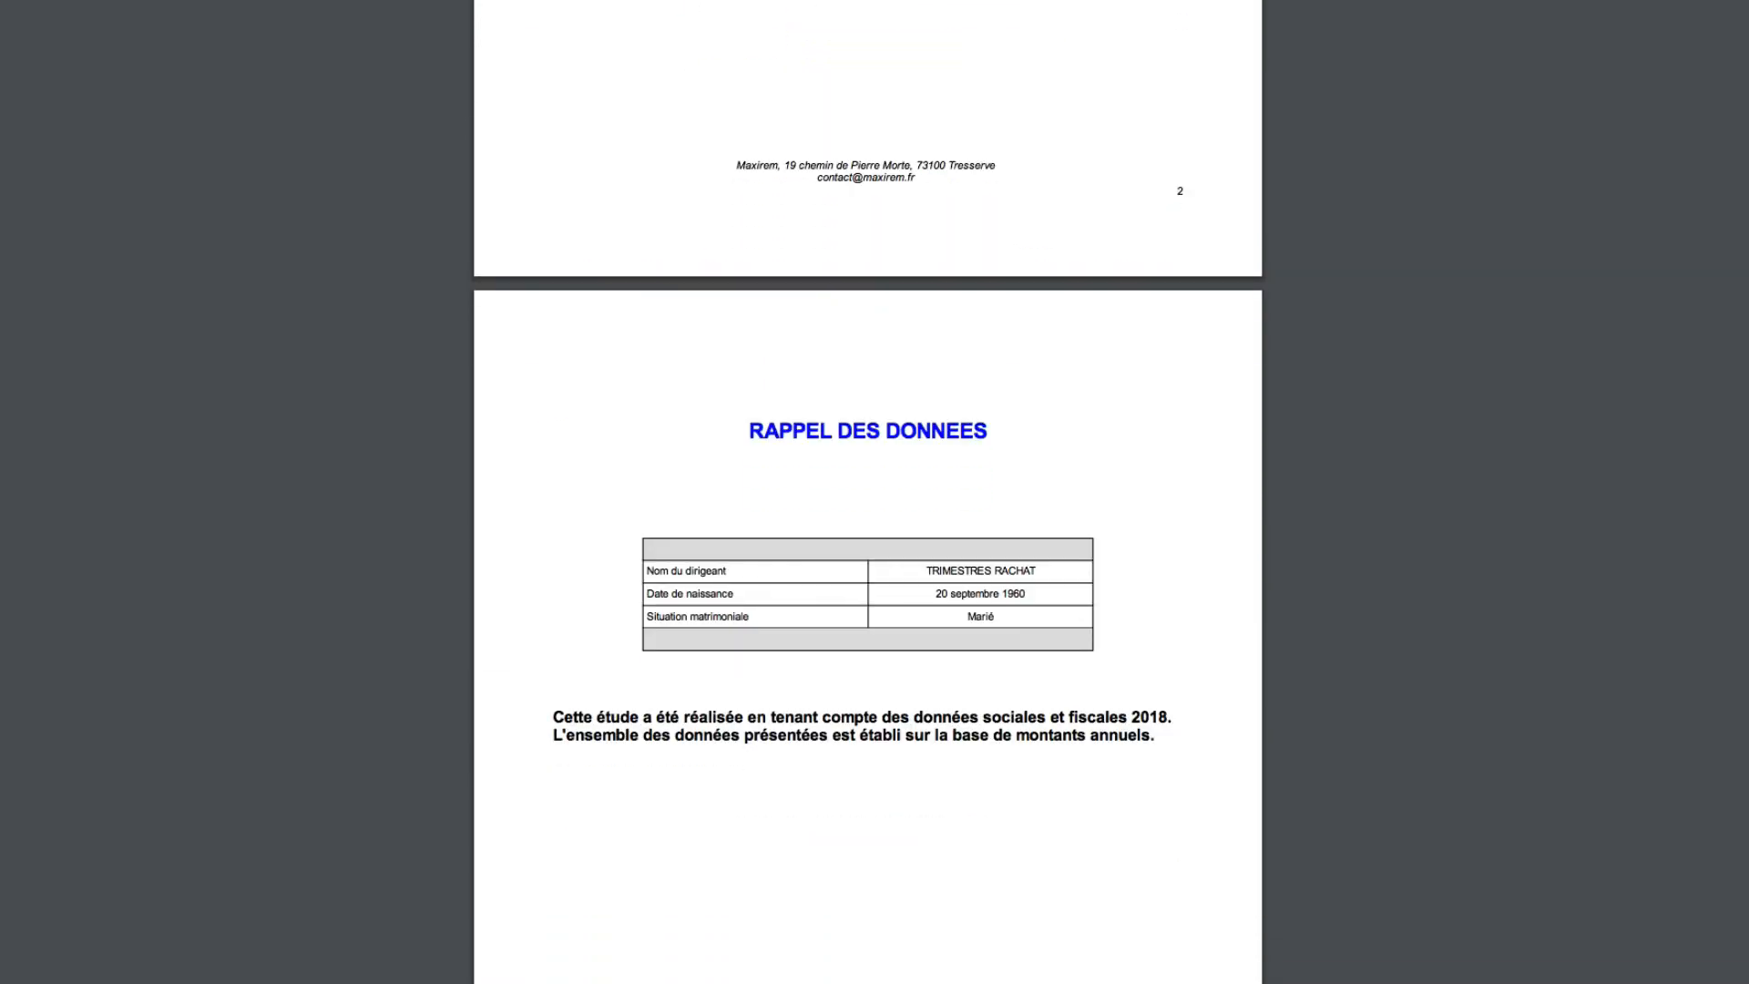
{"action": "scroll", "coordinate": [867, 492], "scroll_direction": "down", "scroll_amount": 20}
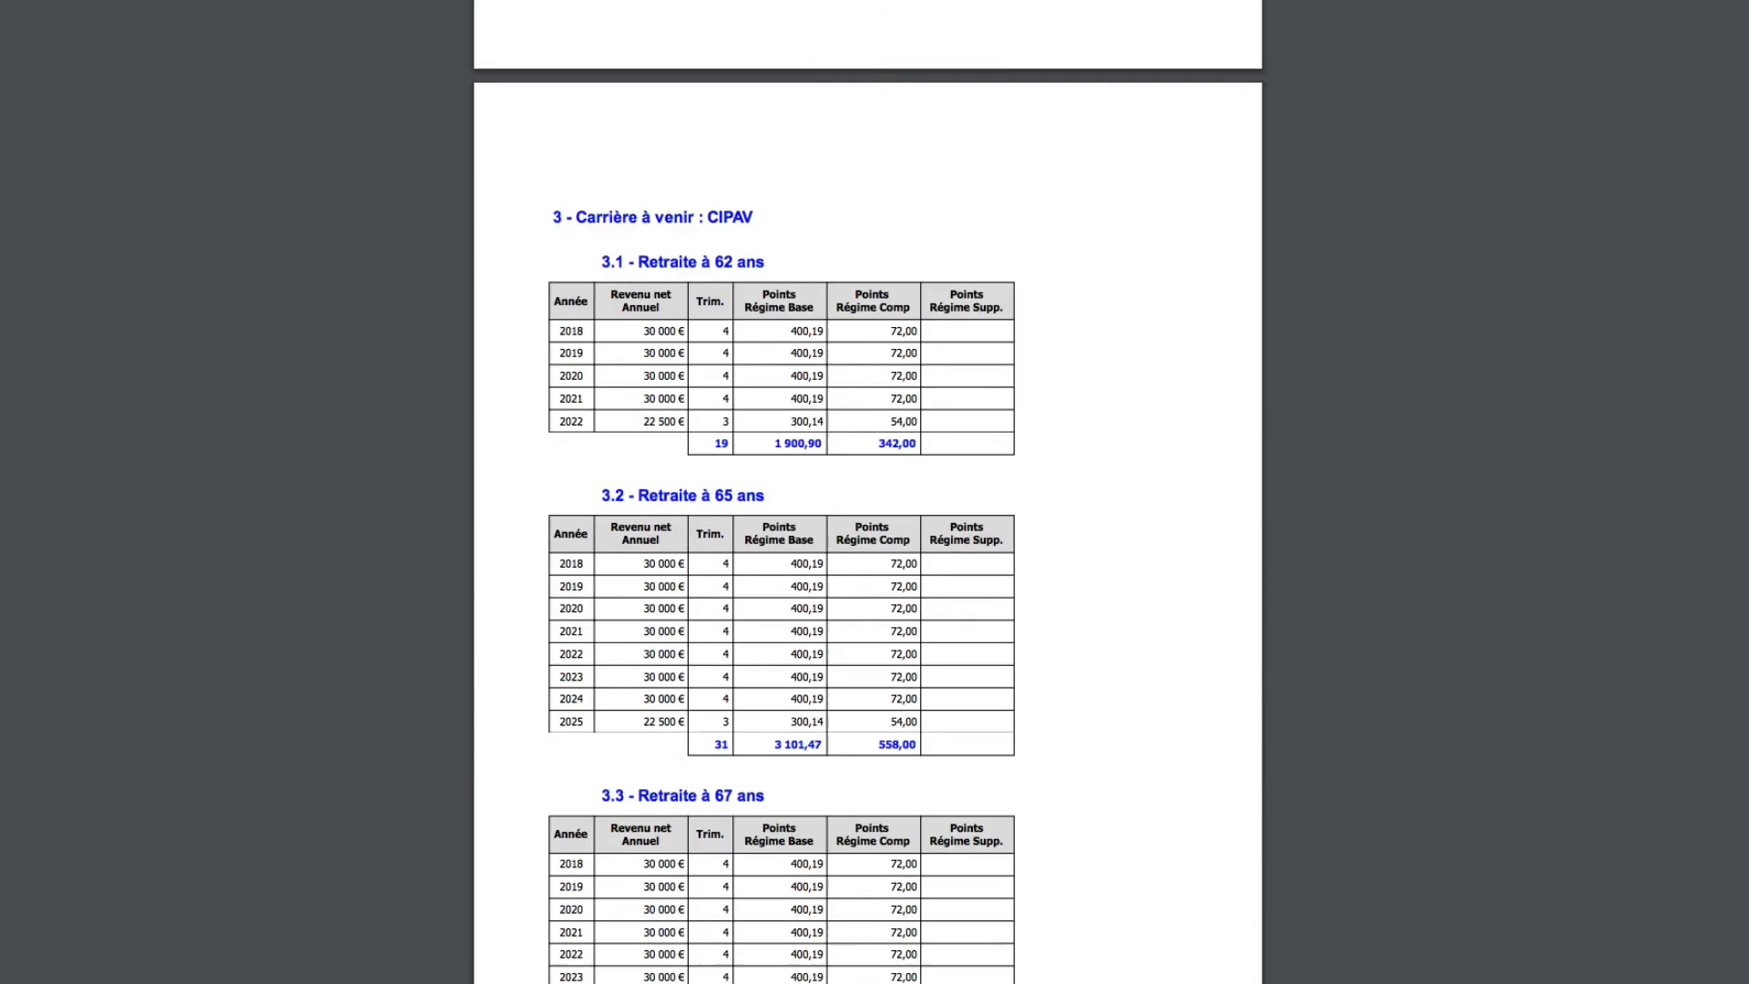
{"action": "scroll", "coordinate": [867, 492], "scroll_direction": "down", "scroll_amount": 20}
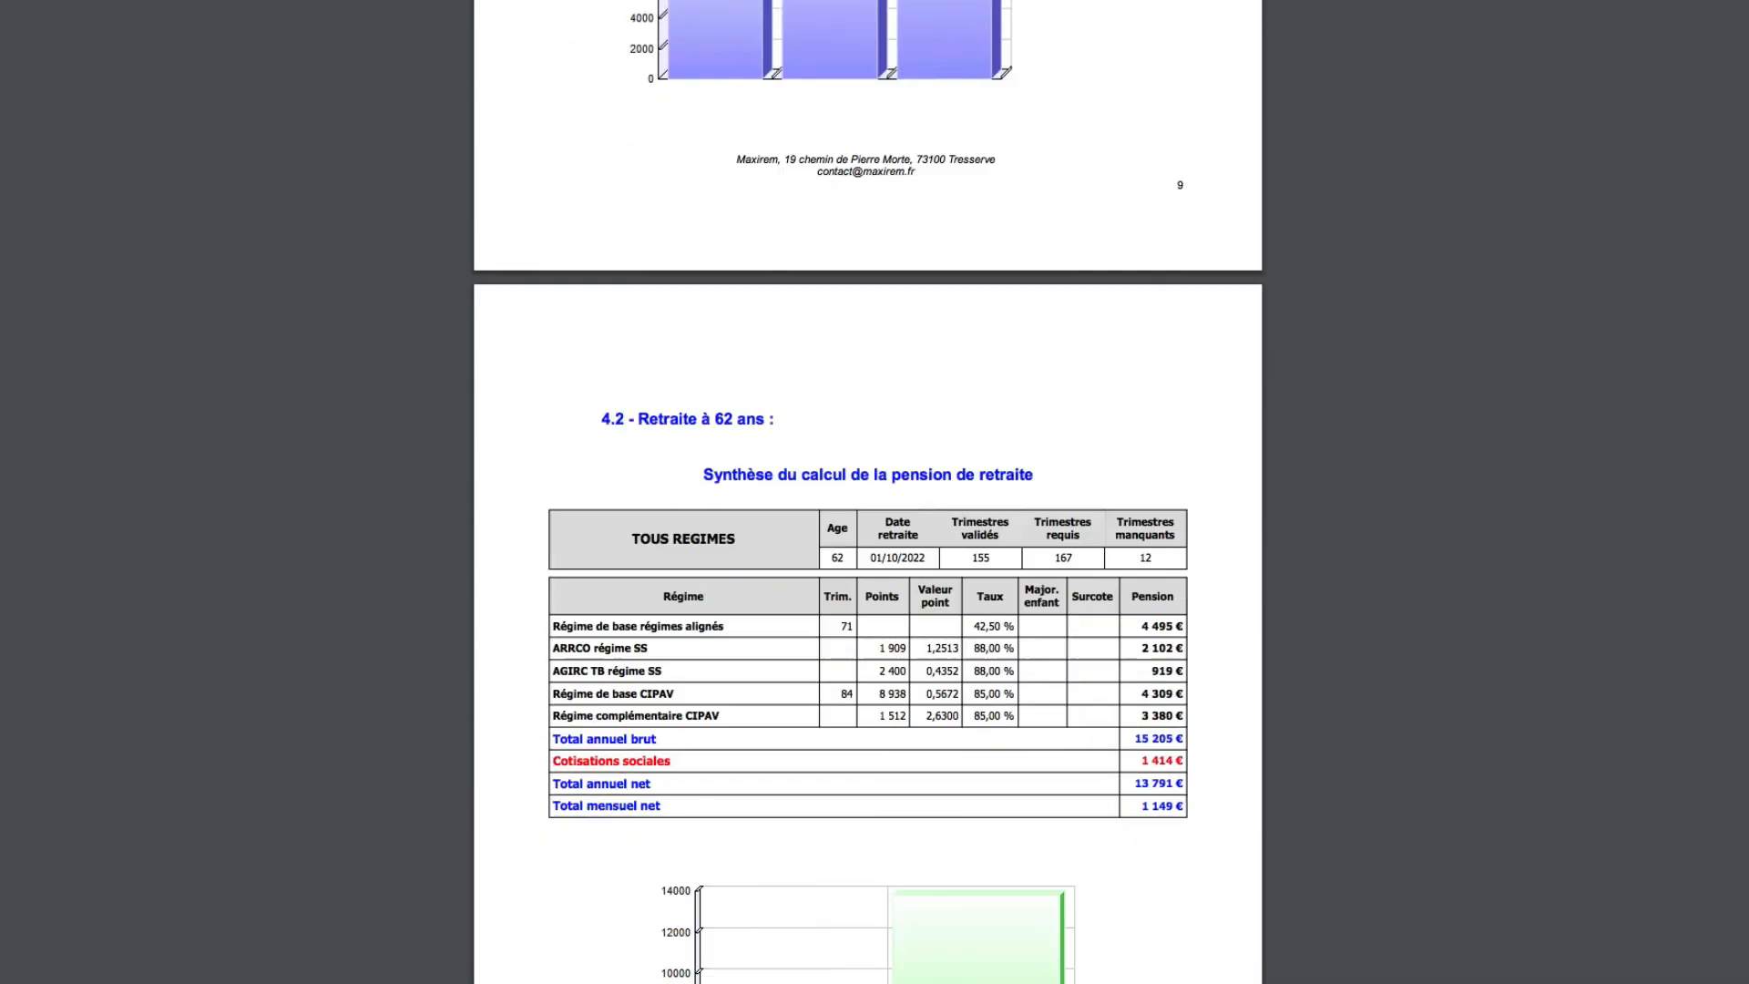
{"action": "scroll", "coordinate": [868, 492], "scroll_direction": "down", "scroll_amount": 20}
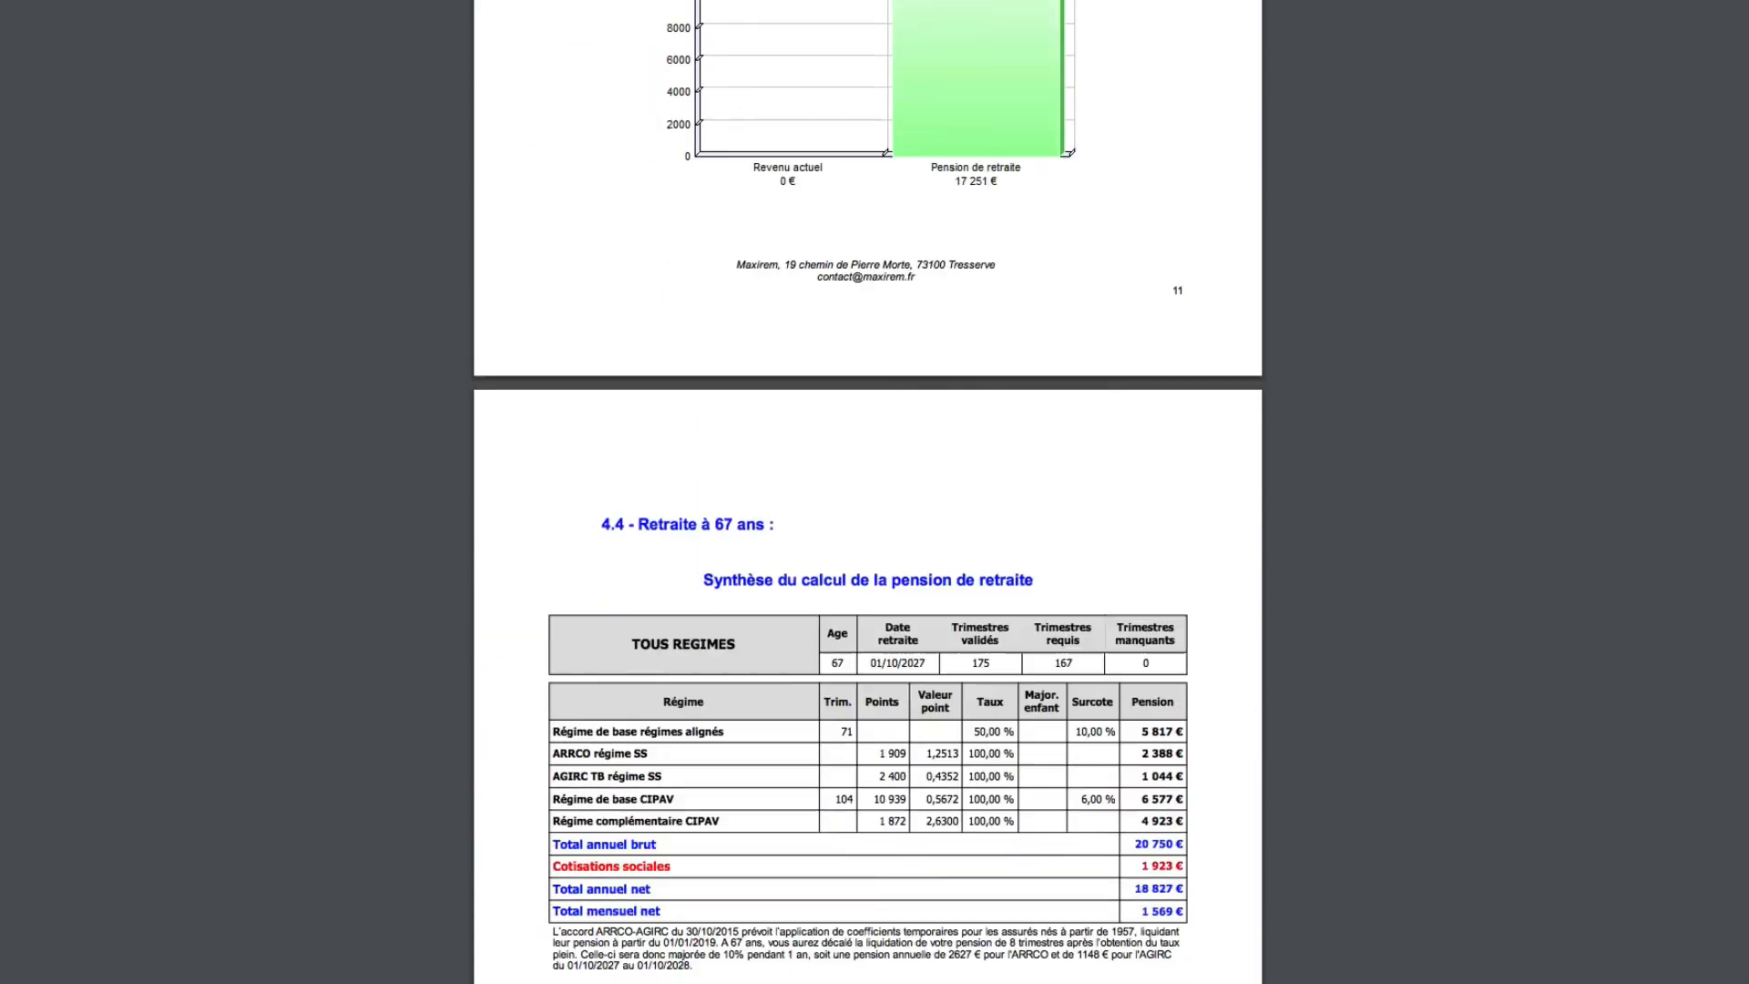
{"action": "scroll", "coordinate": [867, 492], "scroll_direction": "down", "scroll_amount": 20}
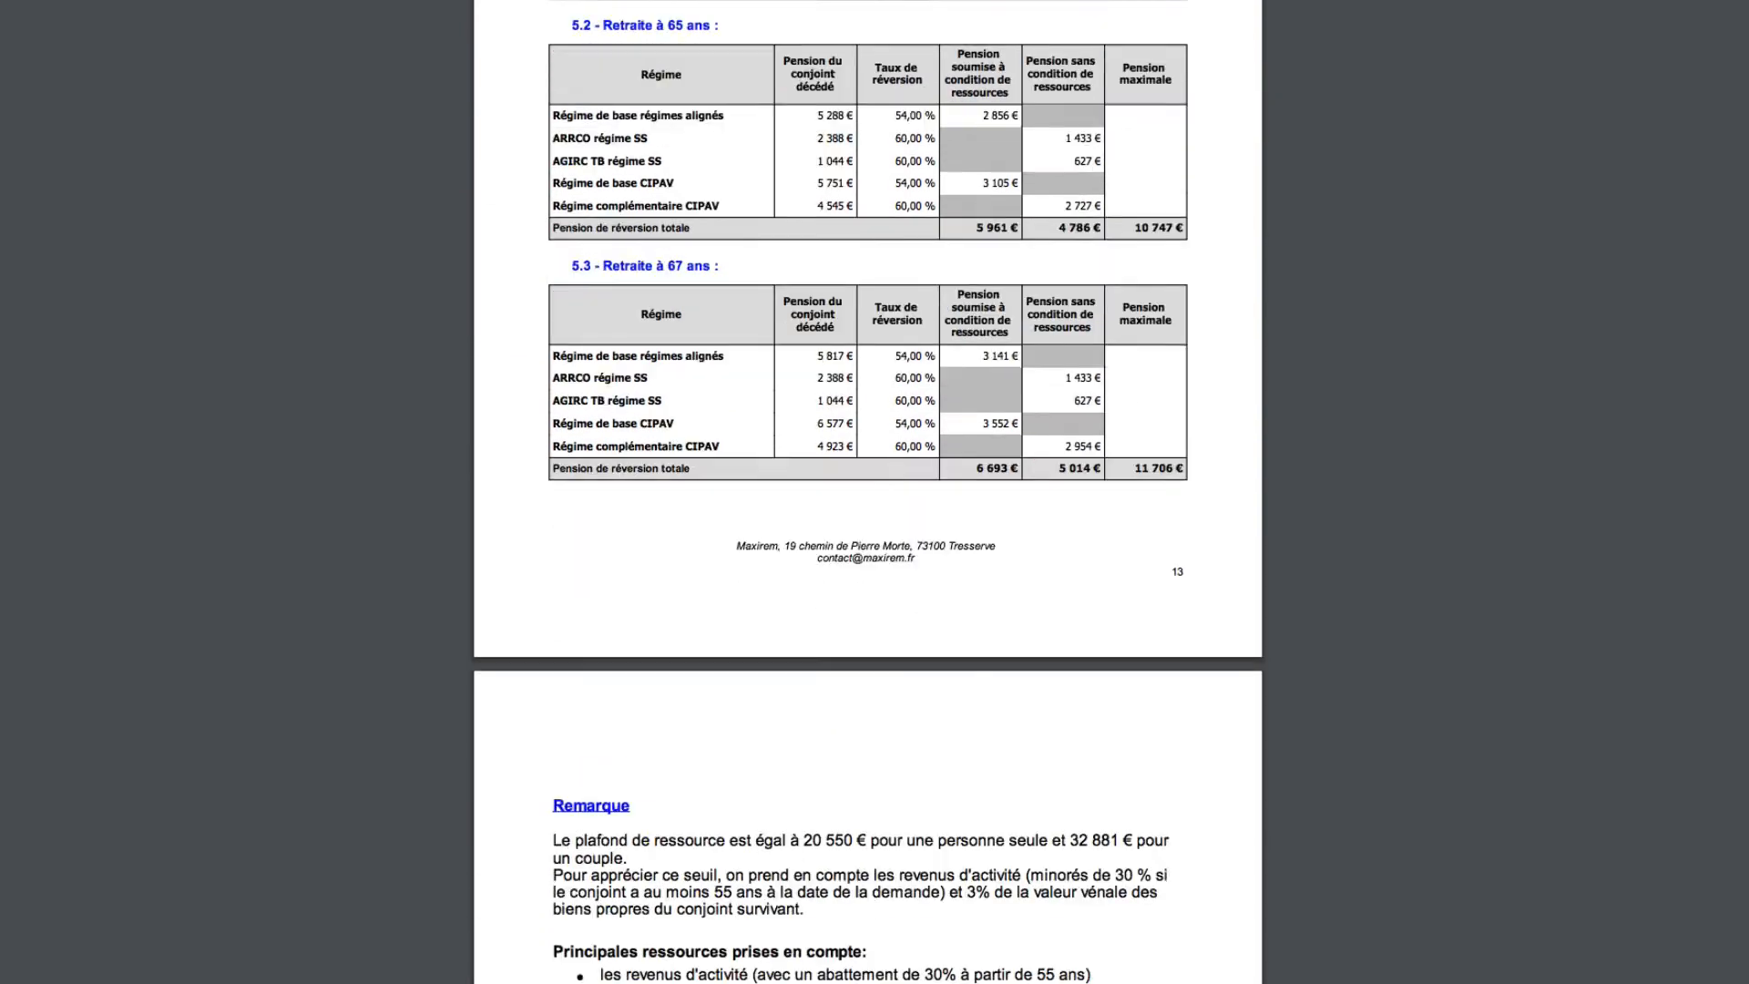
{"action": "scroll", "coordinate": [867, 492], "scroll_direction": "down", "scroll_amount": 10}
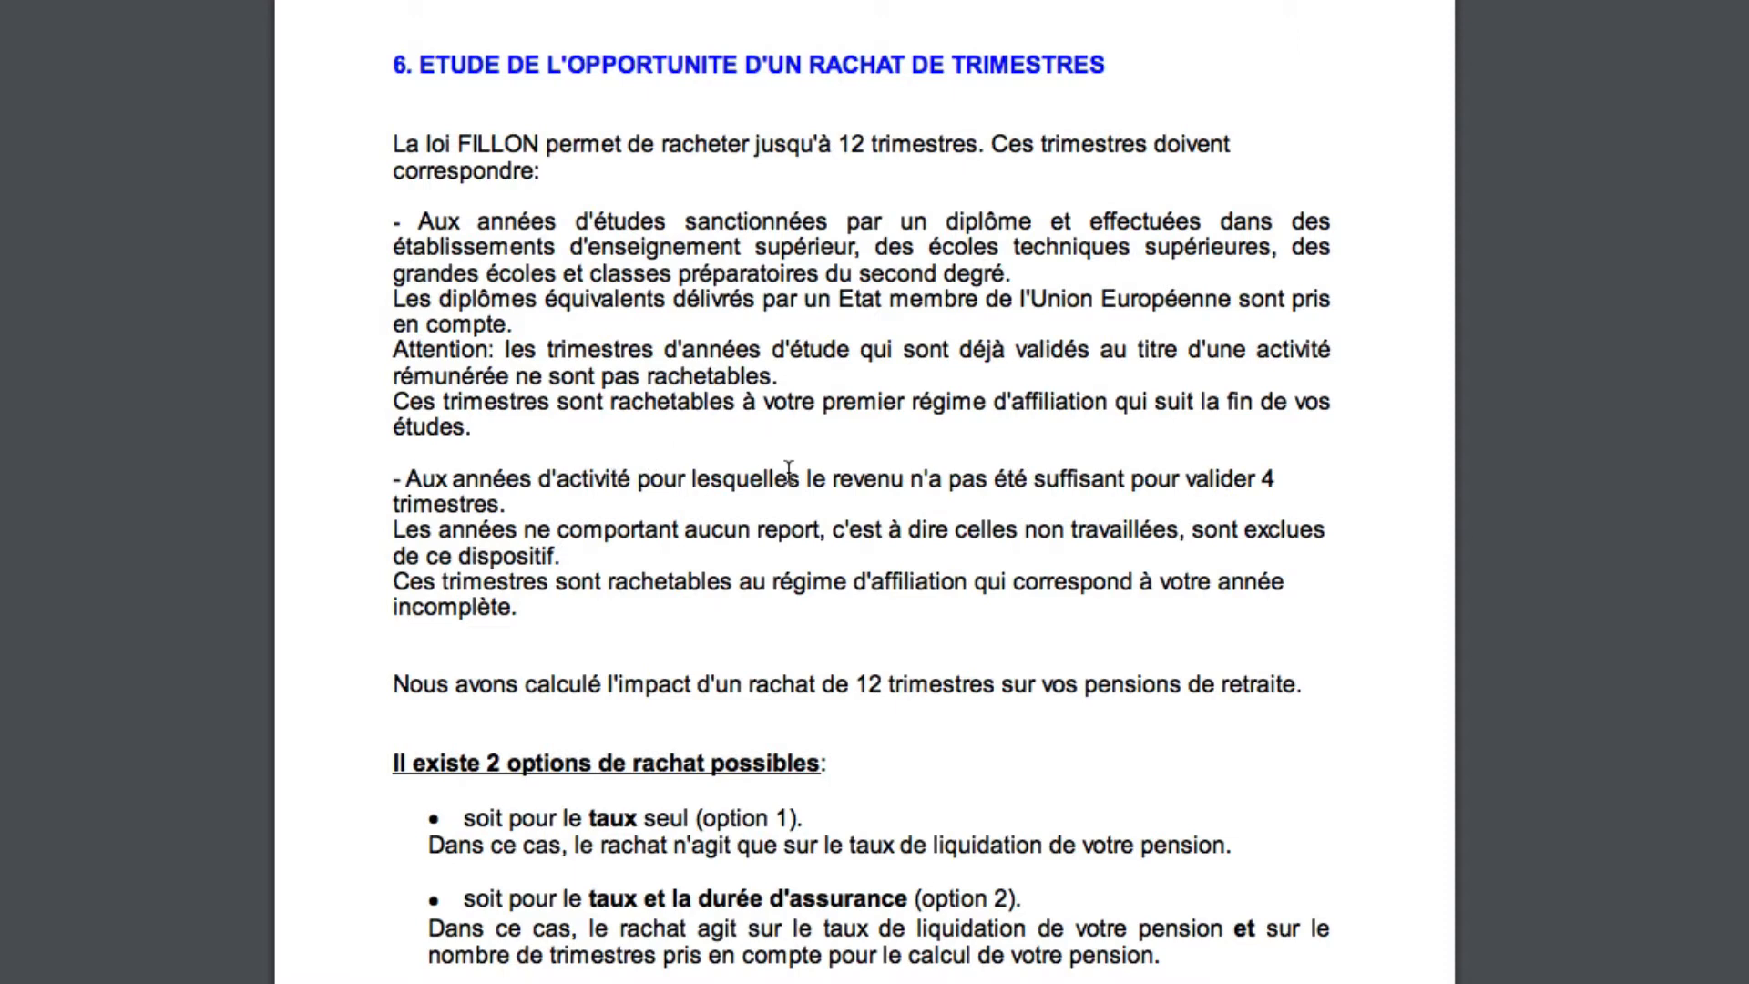
Examine the buyback costs, net pension gains and return on investment for both hypotheses, and the comparison with a PERP/Madelin contract.
{"action": "scroll", "coordinate": [789, 469], "scroll_direction": "up", "scroll_amount": 15}
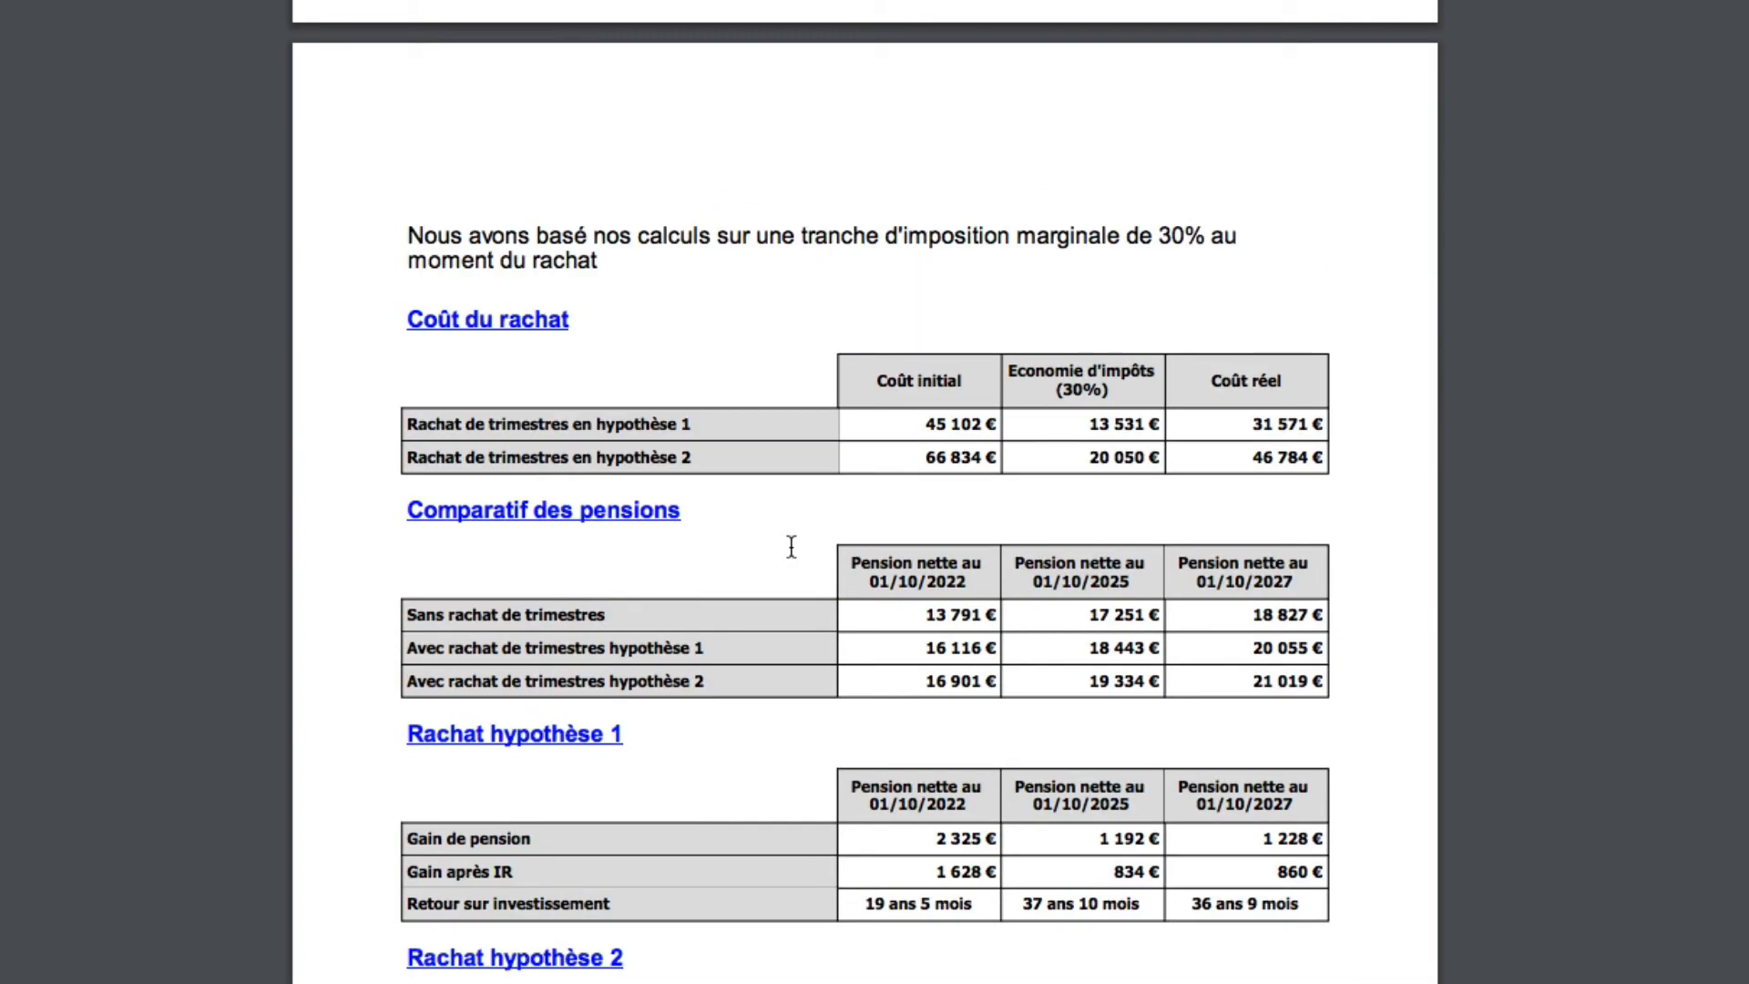
{"action": "scroll", "coordinate": [791, 547], "scroll_direction": "down", "scroll_amount": 1}
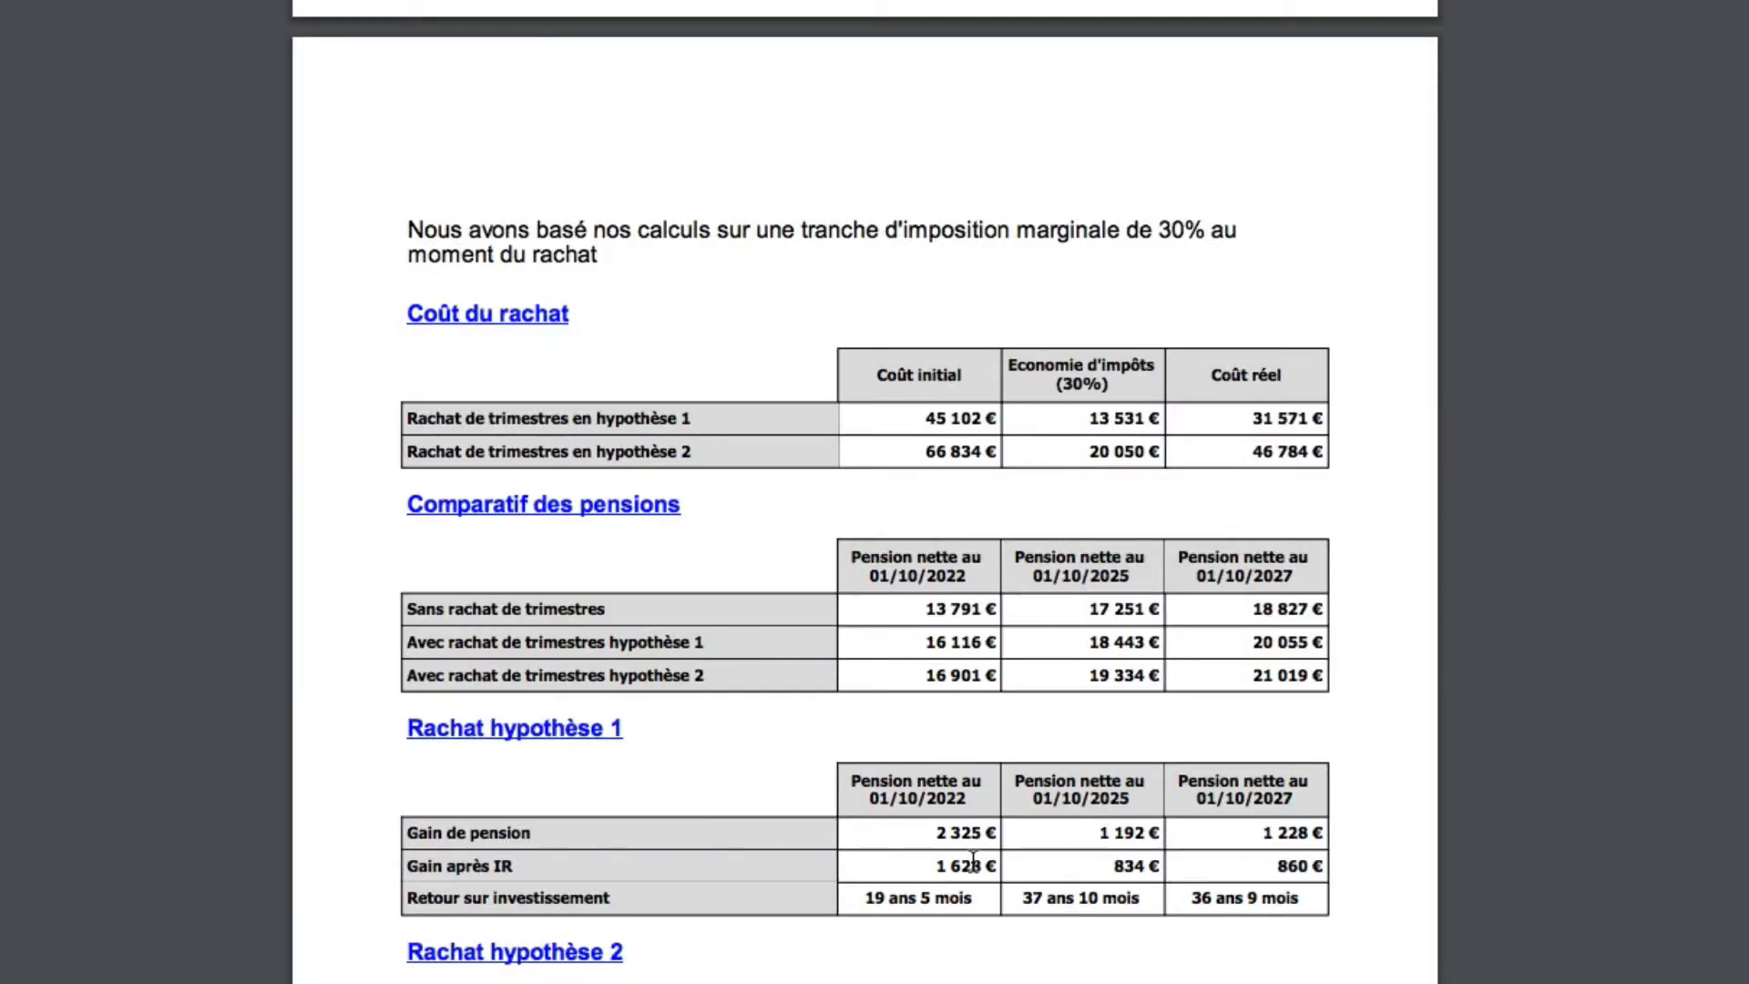
{"action": "scroll", "coordinate": [973, 861], "scroll_direction": "up", "scroll_amount": 1}
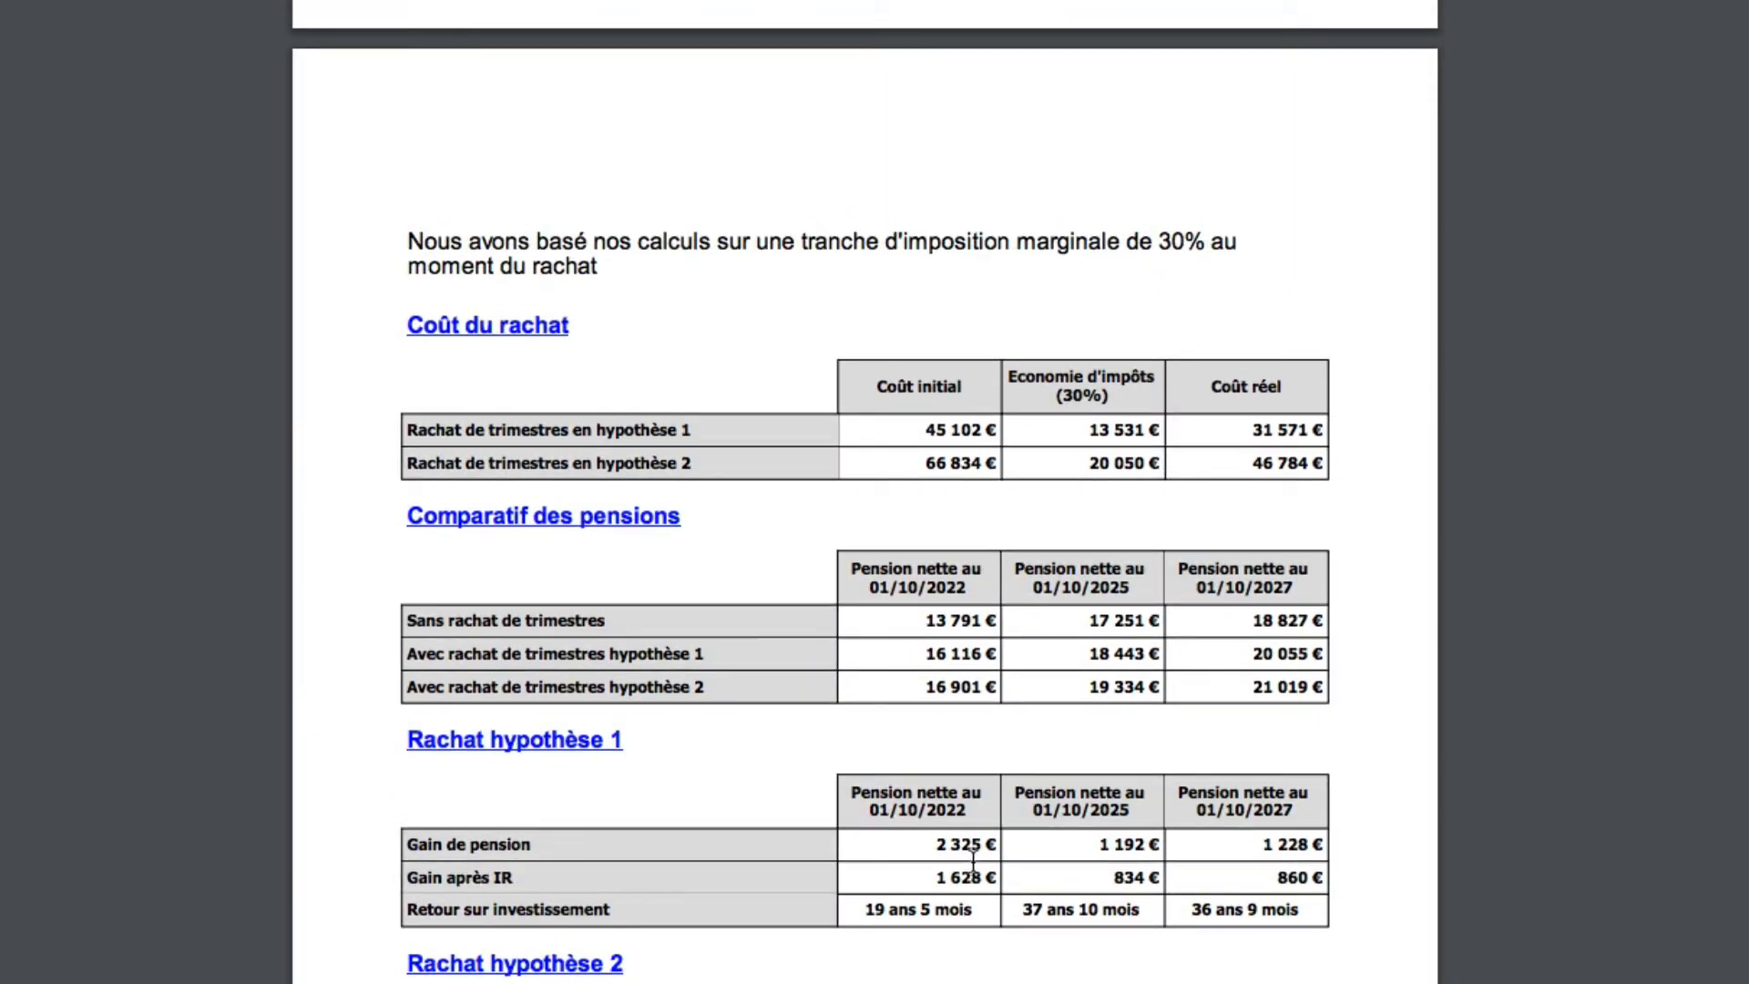
{"action": "scroll", "coordinate": [973, 861], "scroll_direction": "down", "scroll_amount": 5}
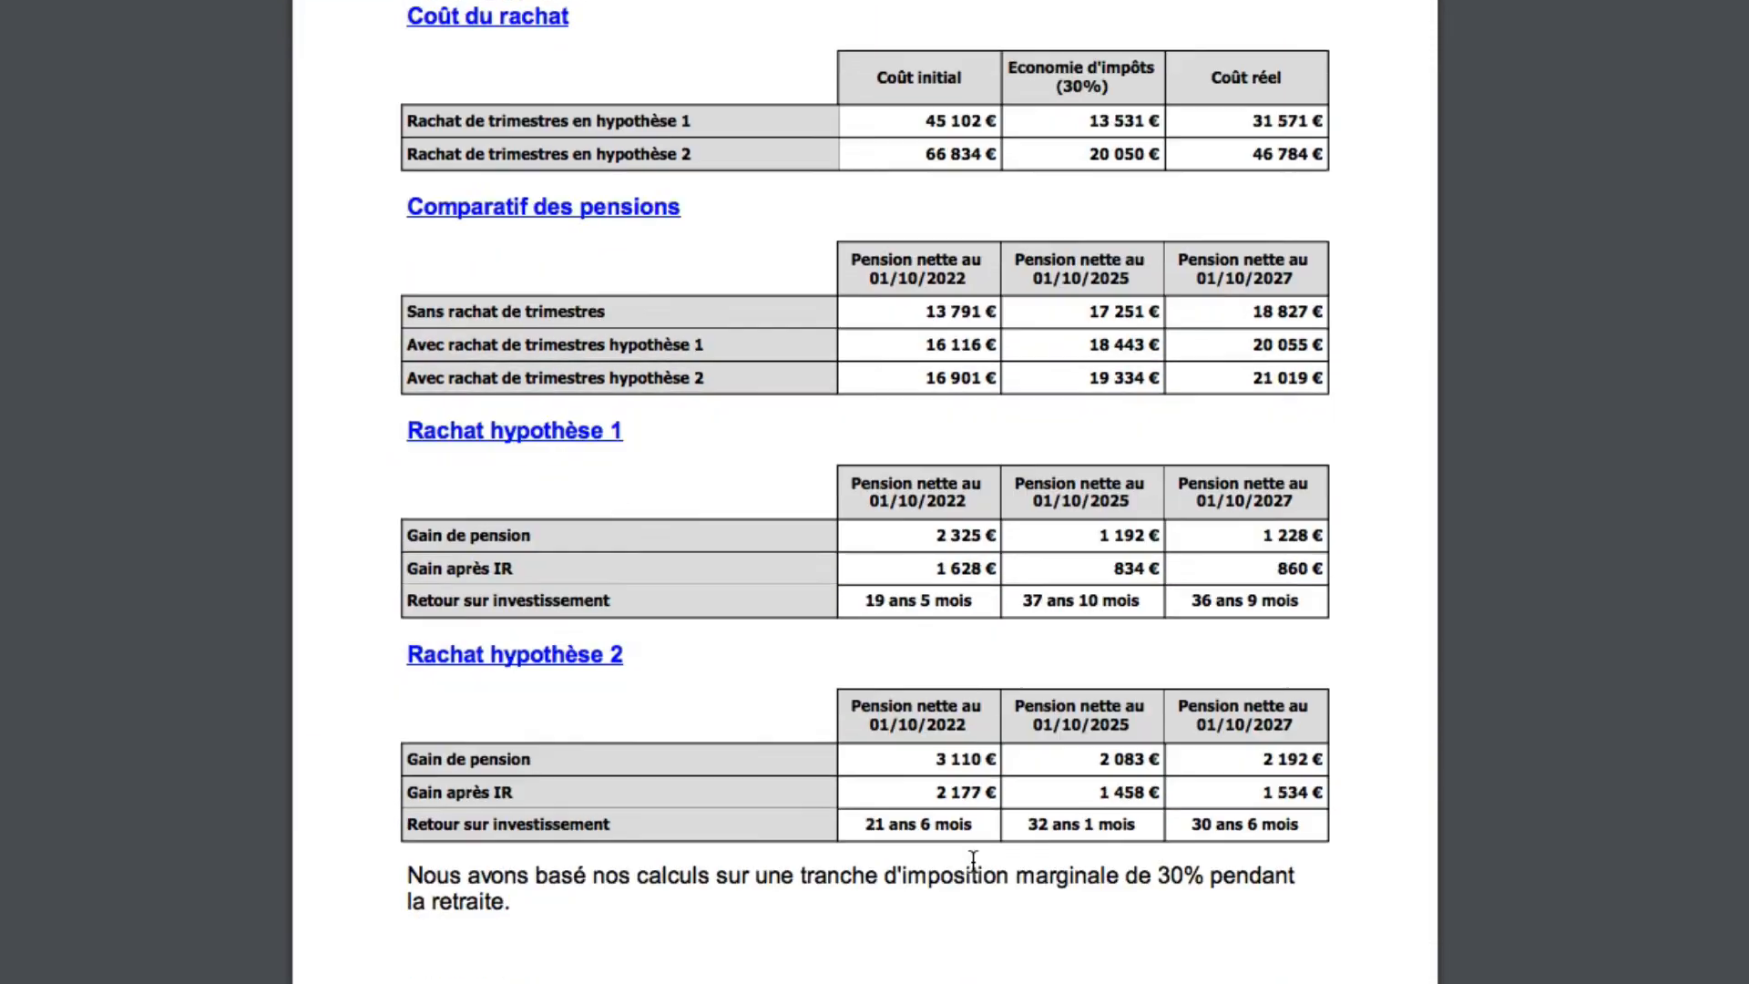
{"action": "scroll", "coordinate": [973, 861], "scroll_direction": "down", "scroll_amount": 20}
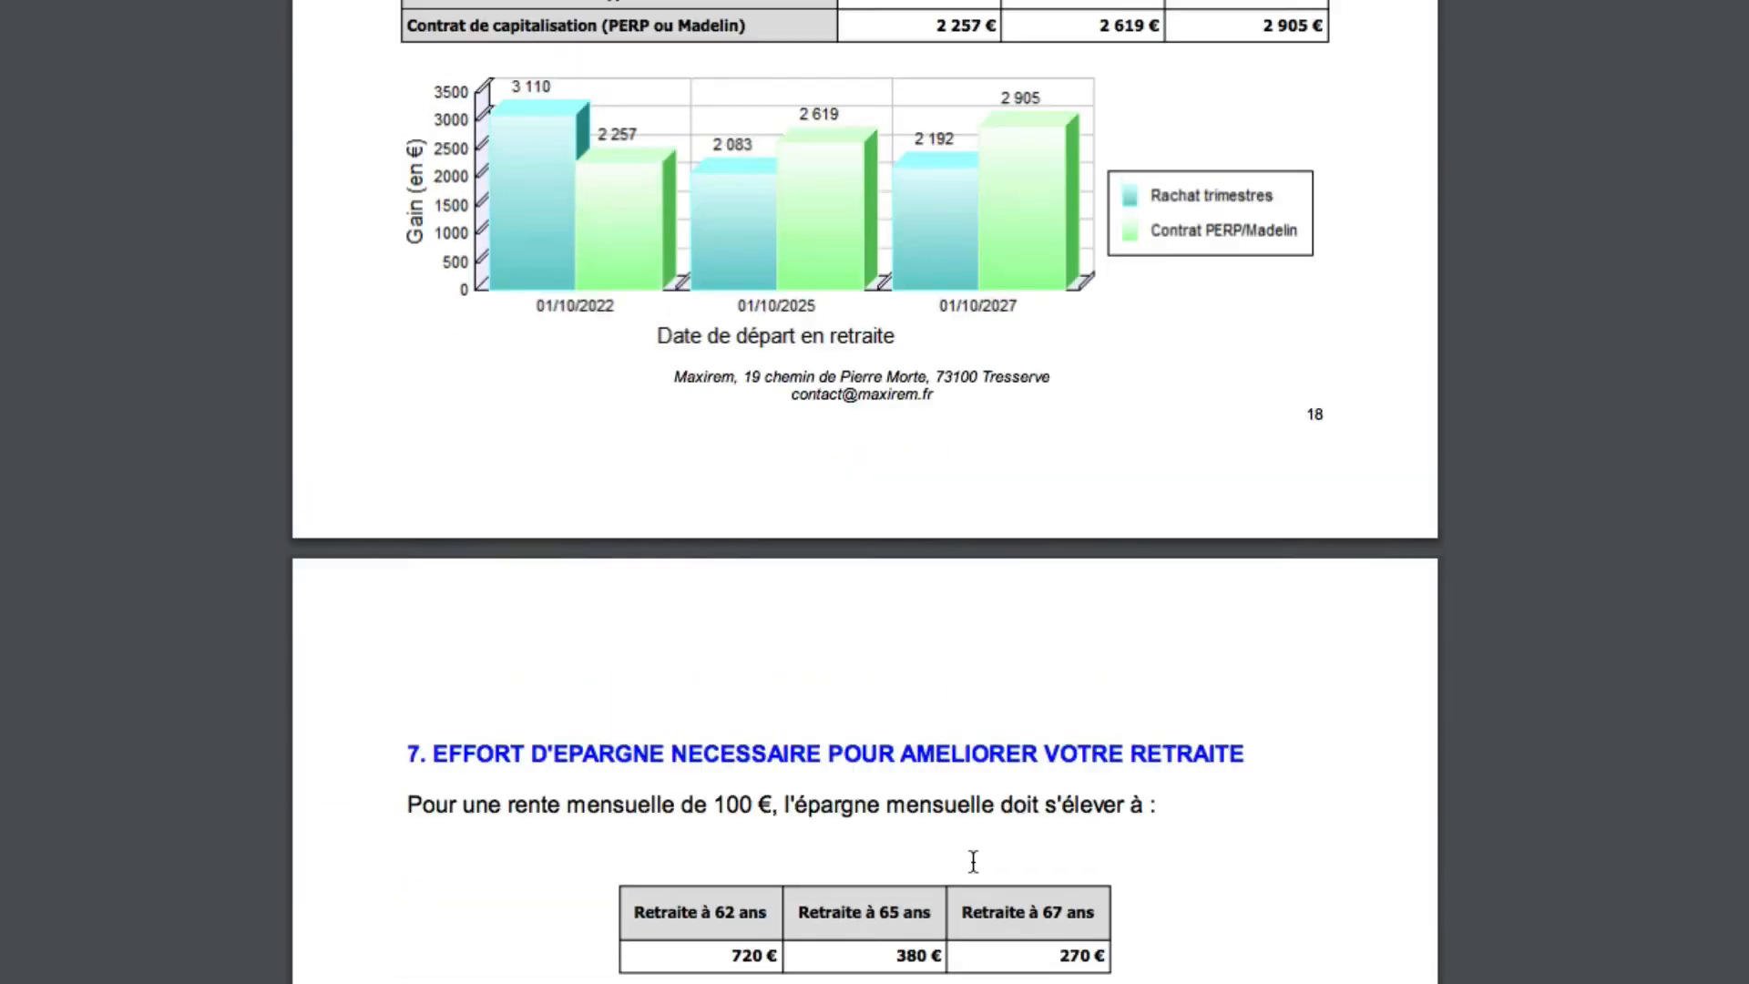
{"action": "scroll", "coordinate": [973, 861], "scroll_direction": "up", "scroll_amount": 10}
{"action": "key", "text": "super+minus"}
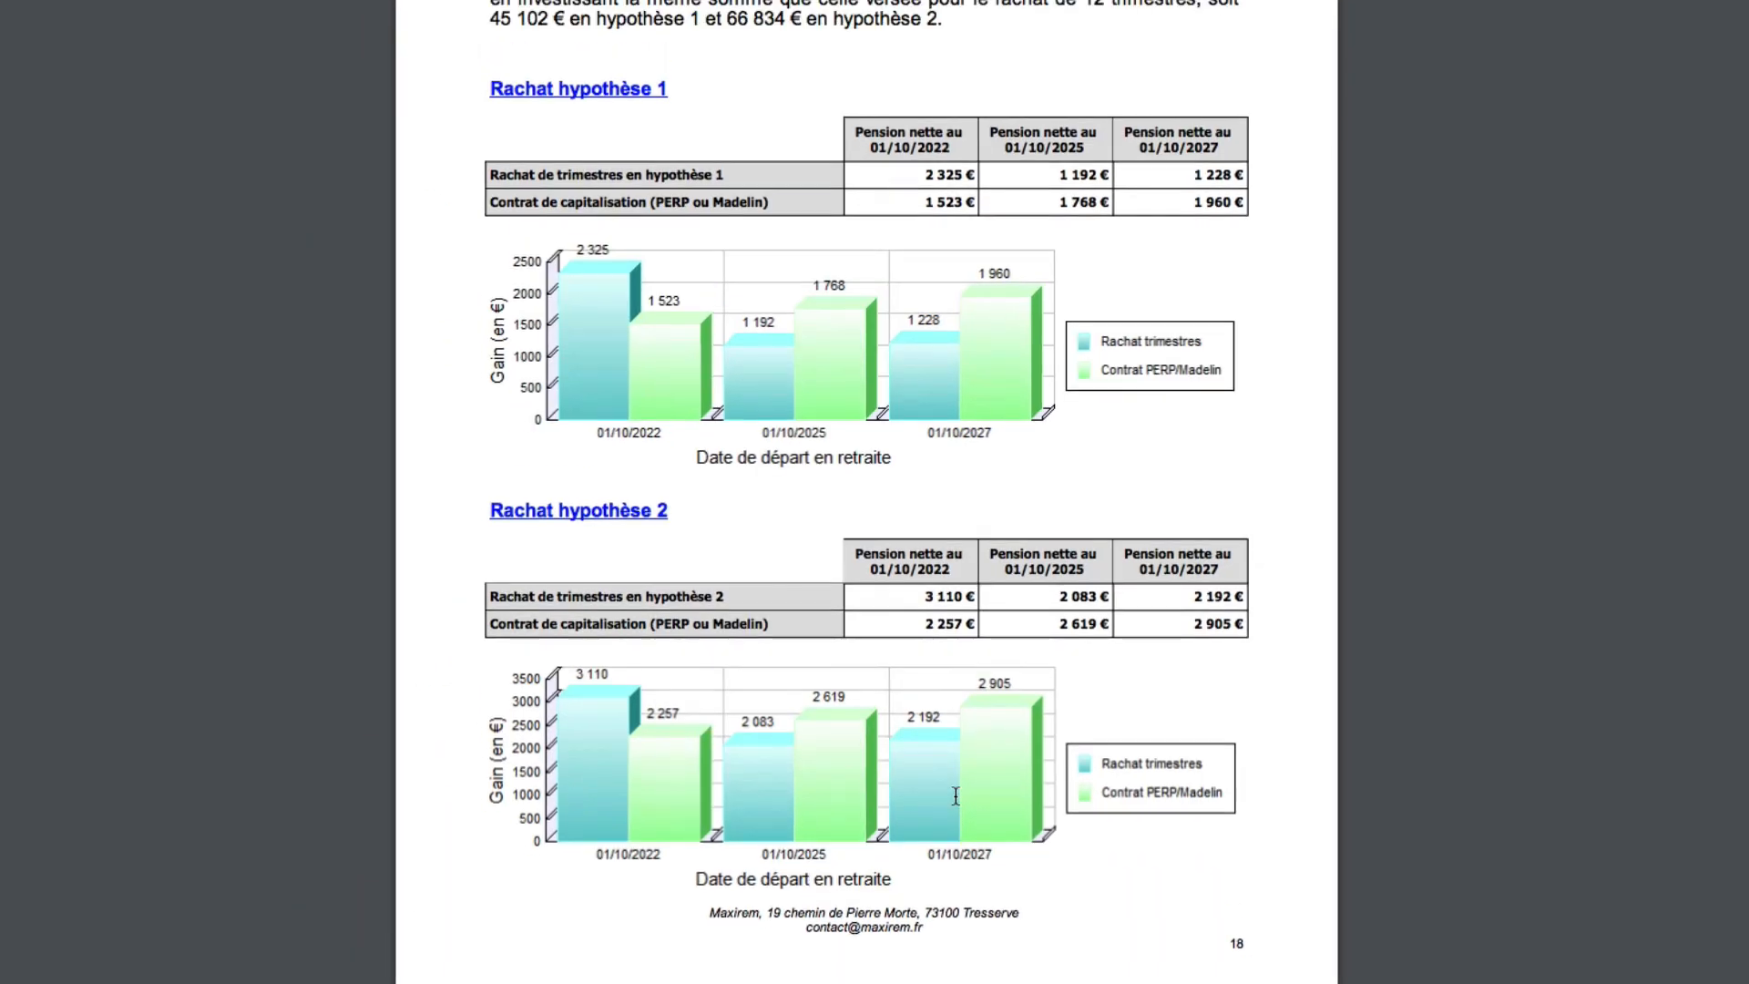